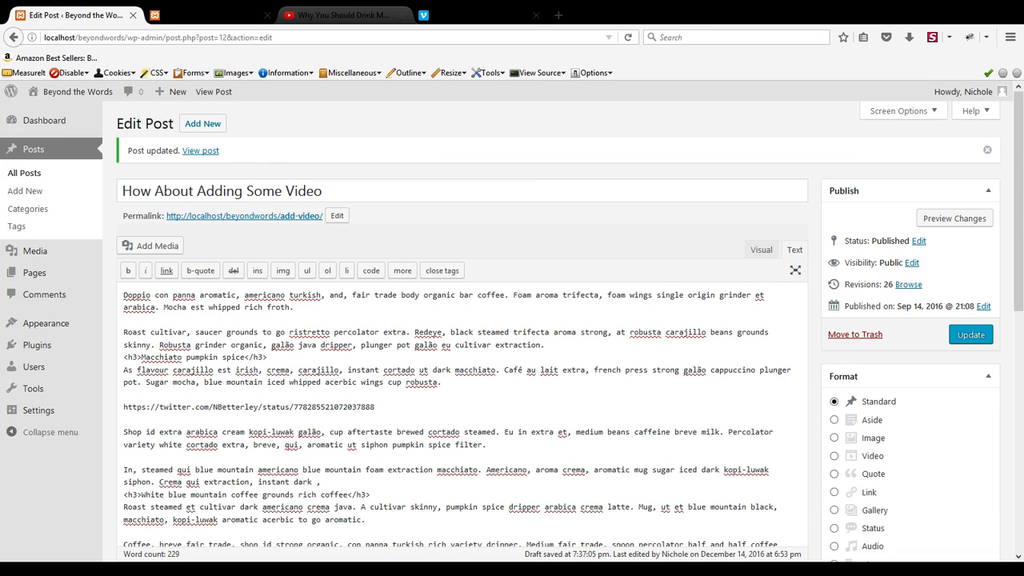
Switch to the YouTube page of "Why You Should Drink More Coffee", view its share link, and copy the page's full web address
left_click(330, 13)
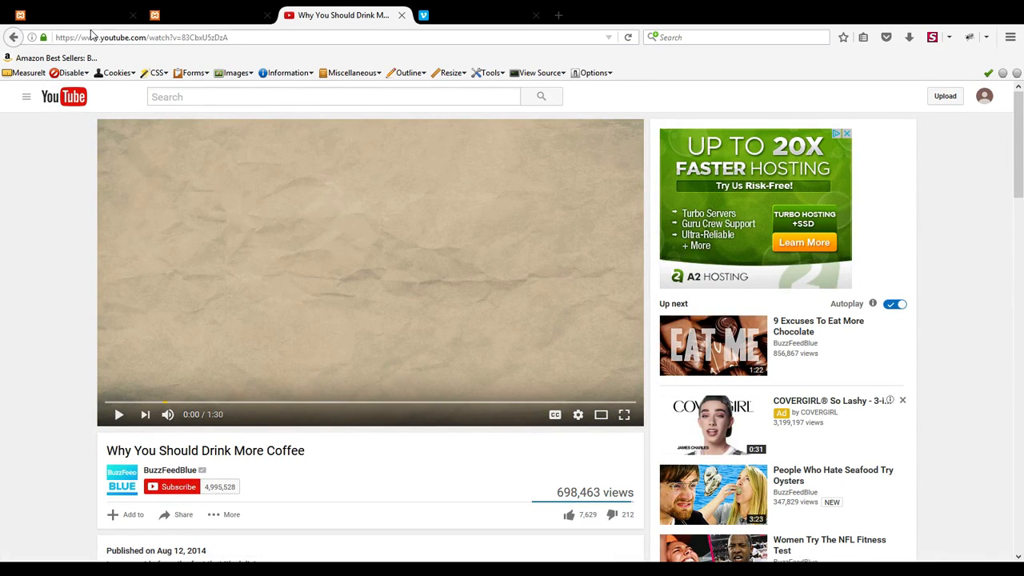
left_click(238, 37)
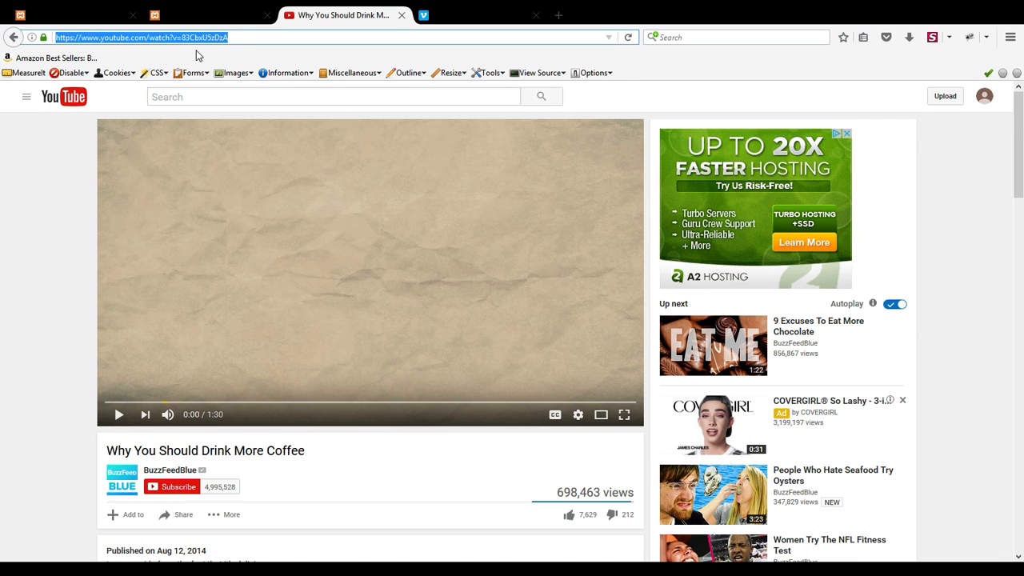
scroll(2, 216, "down", 2)
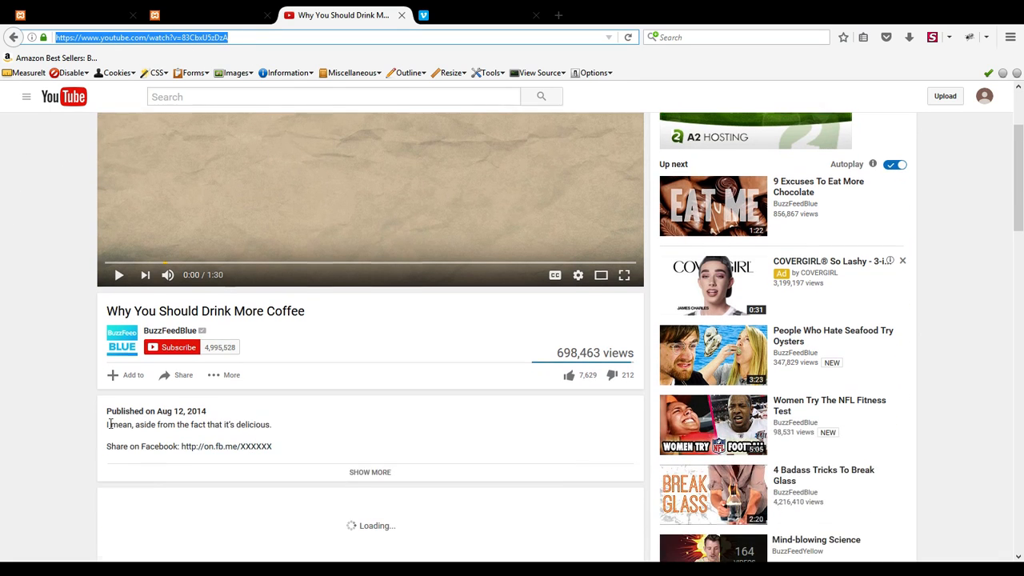
left_click(183, 367)
scroll(324, 395, "down", 2)
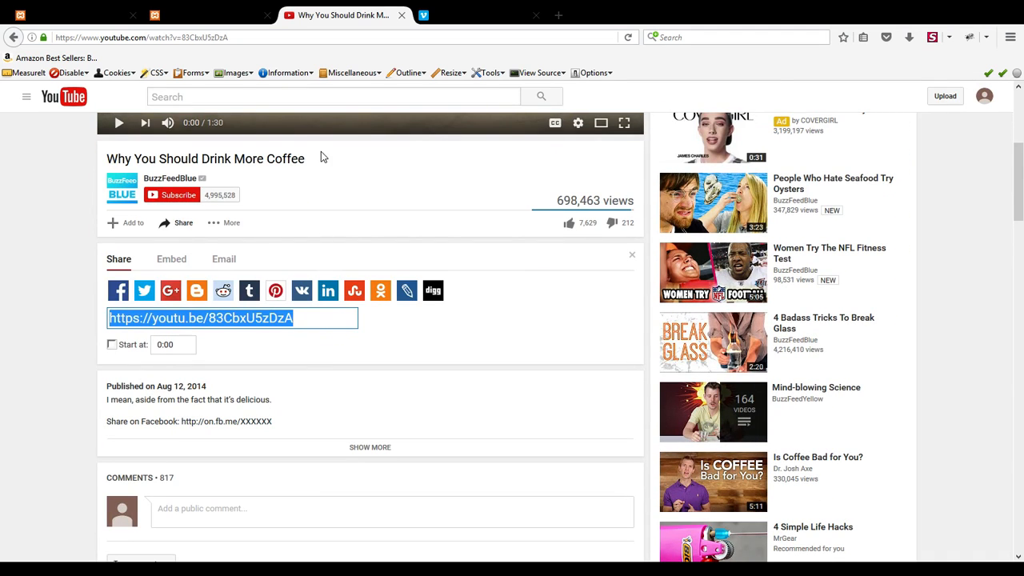
scroll(322, 158, "up", 4)
left_click(277, 37)
key("ctrl+c")
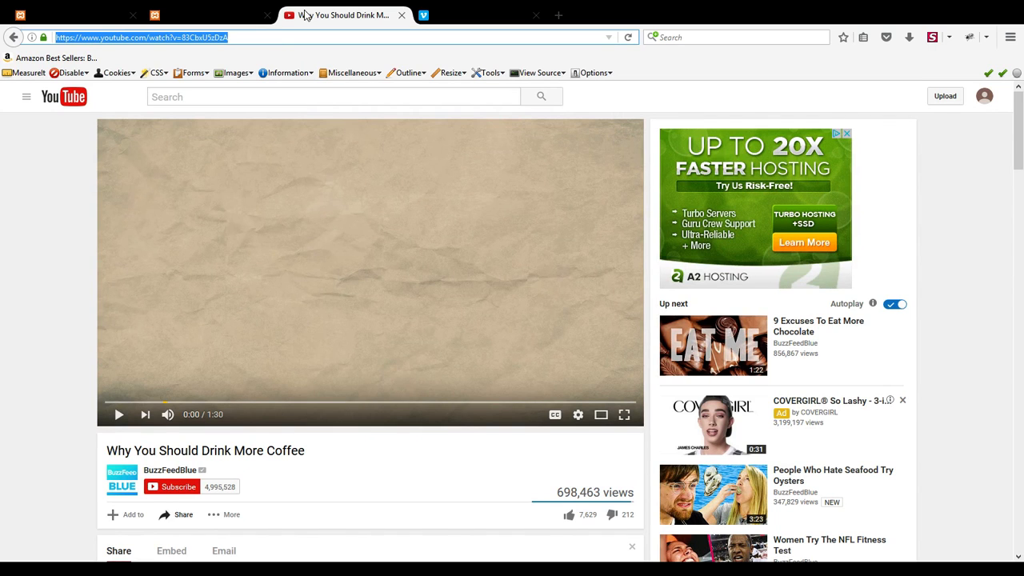
In the post's text editor, paste the copied YouTube address as its own paragraph after the opening paragraph
left_click(70, 14)
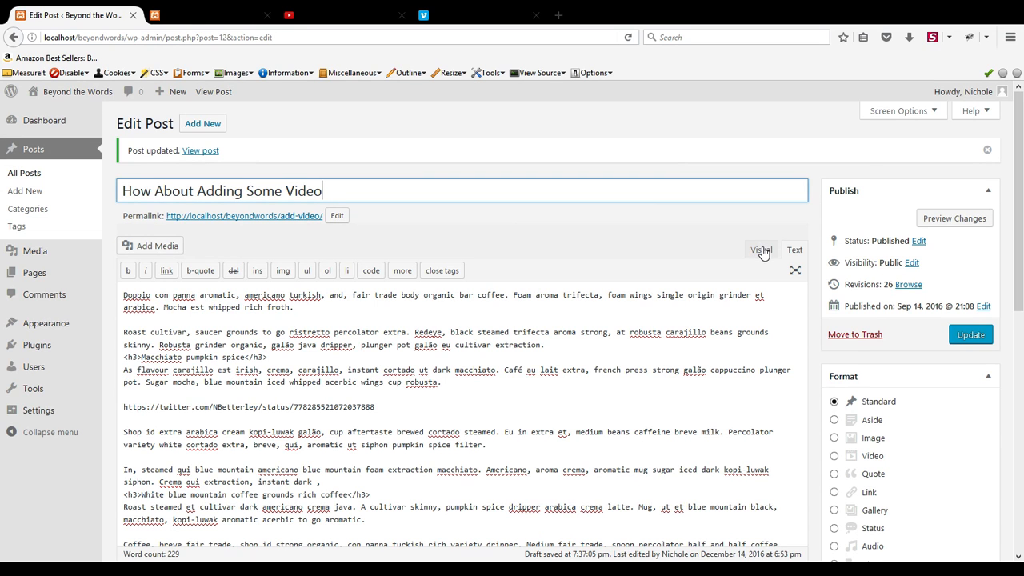
left_click(762, 251)
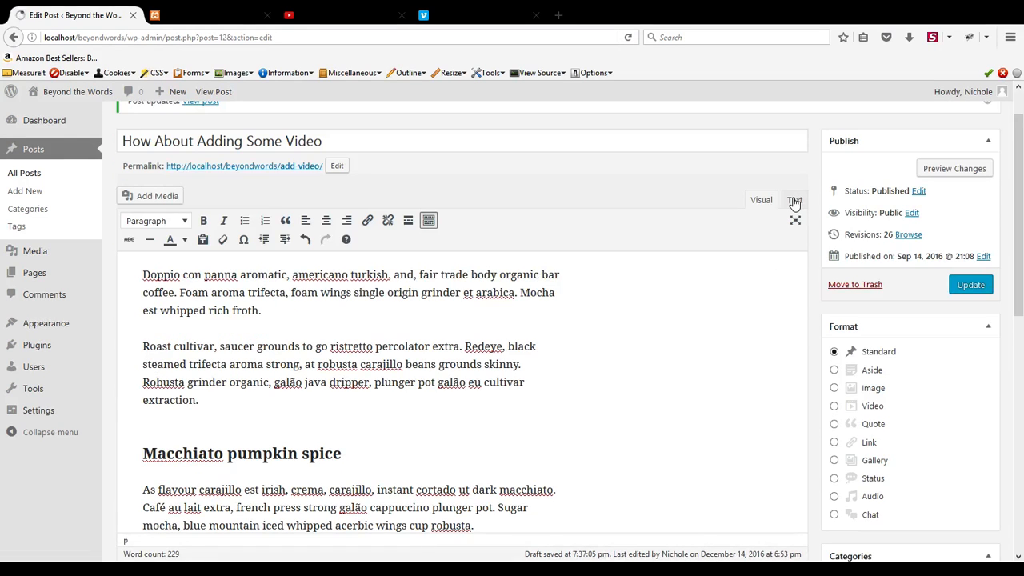
left_click(794, 201)
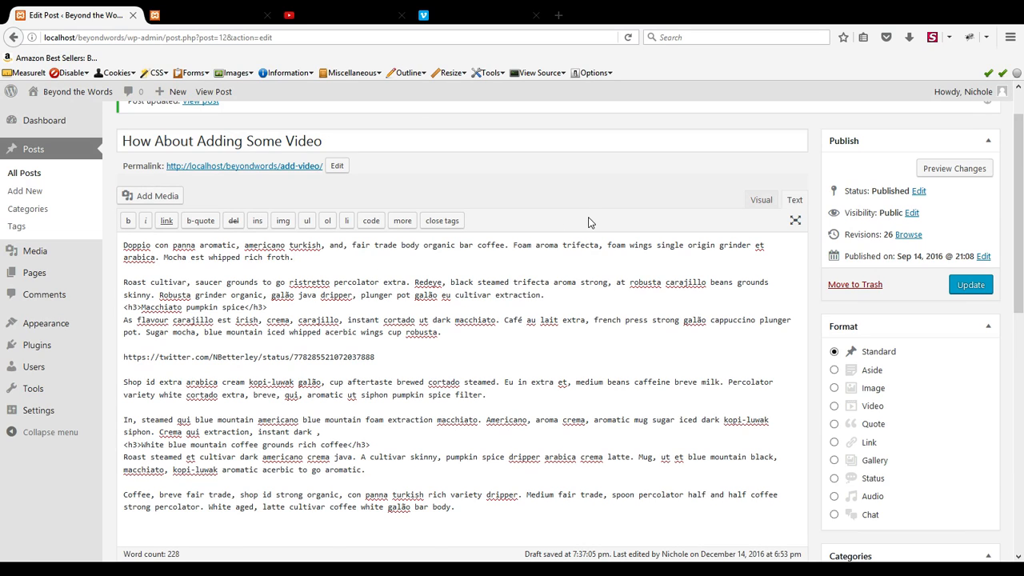
key("Return")
key("Return")
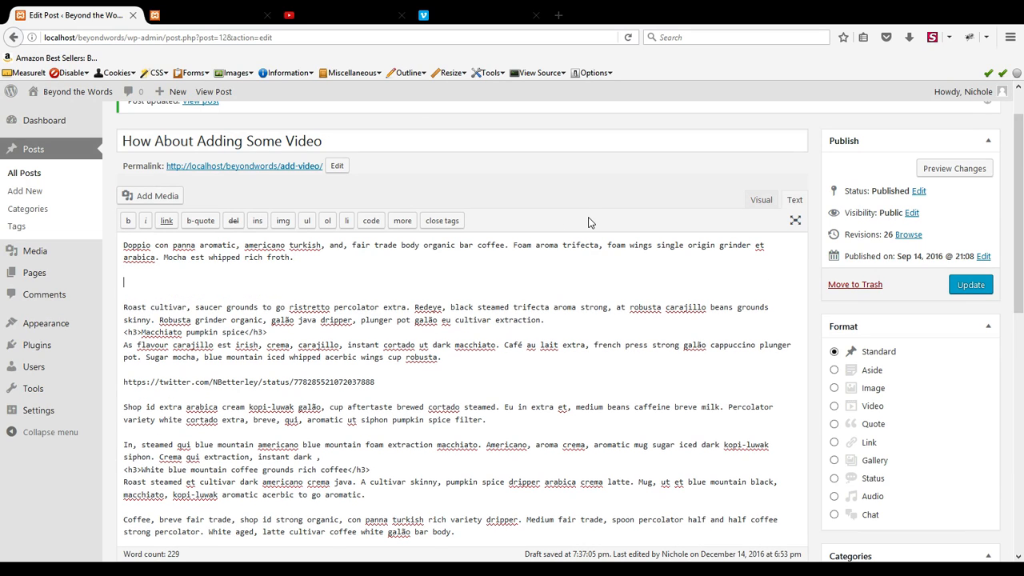
key("ctrl+v")
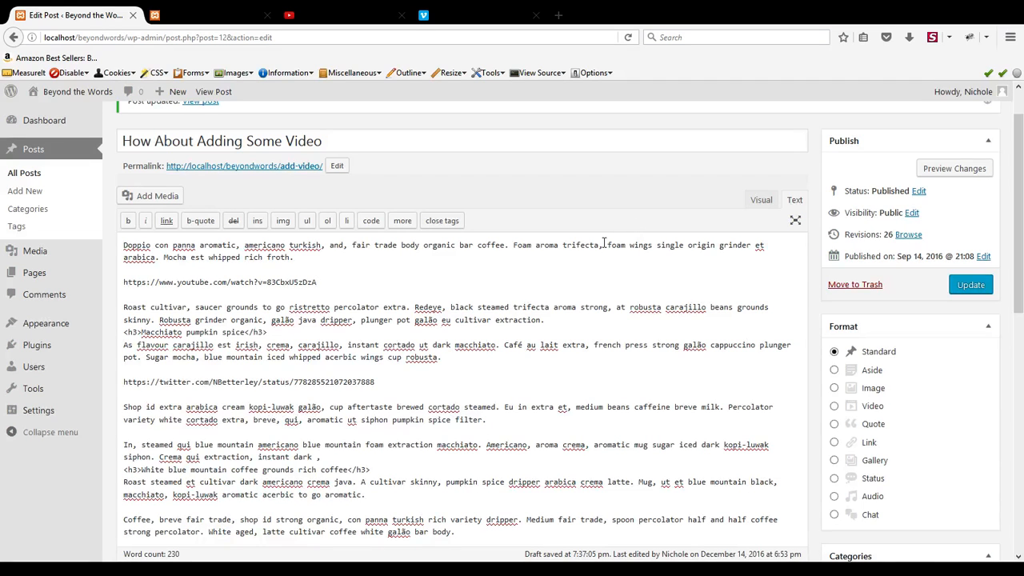
Check the embedded YouTube video in the visual editor and update the post
left_click(753, 207)
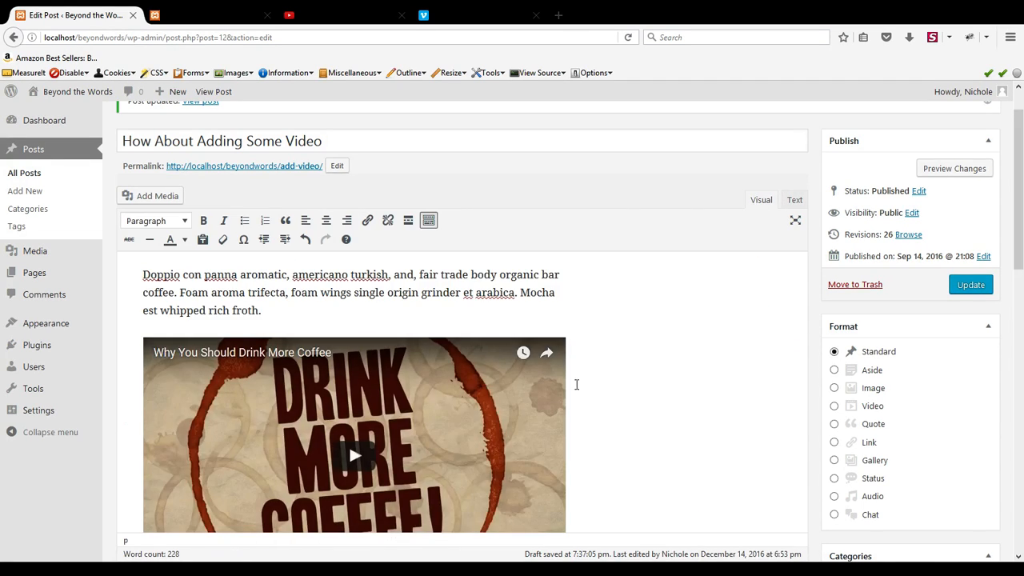
scroll(647, 378, "down", 1)
scroll(647, 377, "down", 1)
scroll(959, 212, "down", 2)
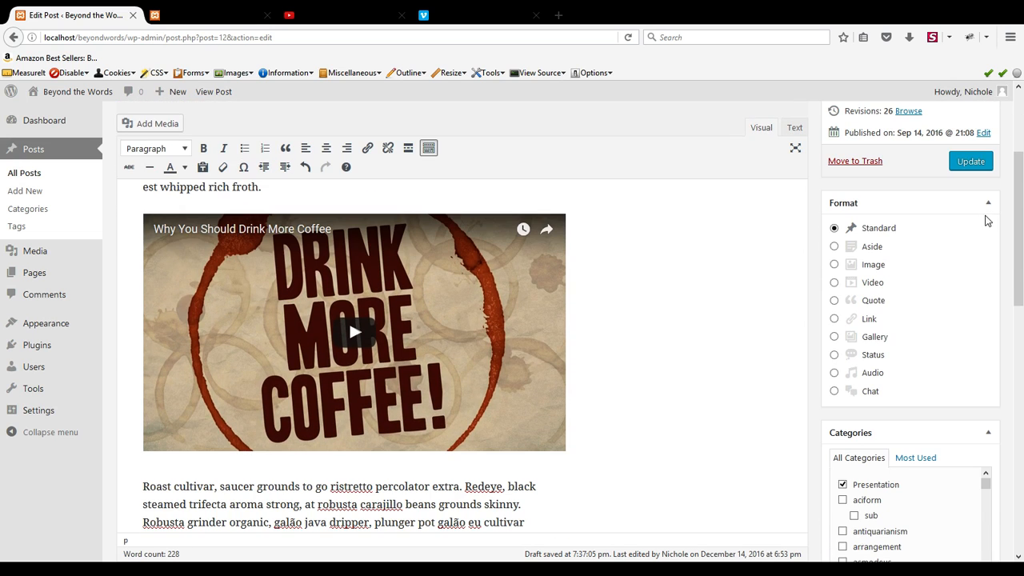
left_click(978, 162)
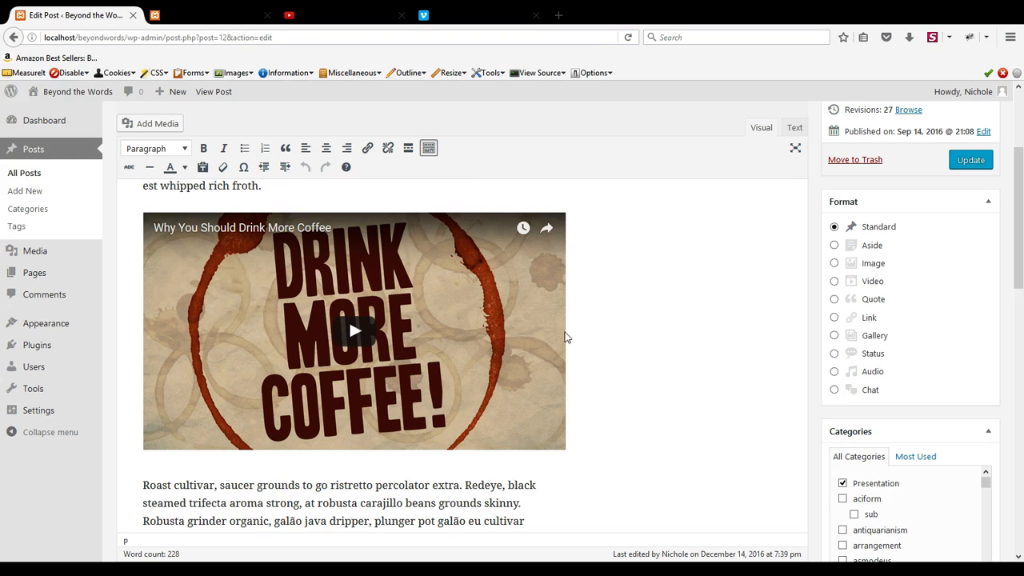
Return to the YouTube video and show its embed code with the full set of embed options
left_click(373, 14)
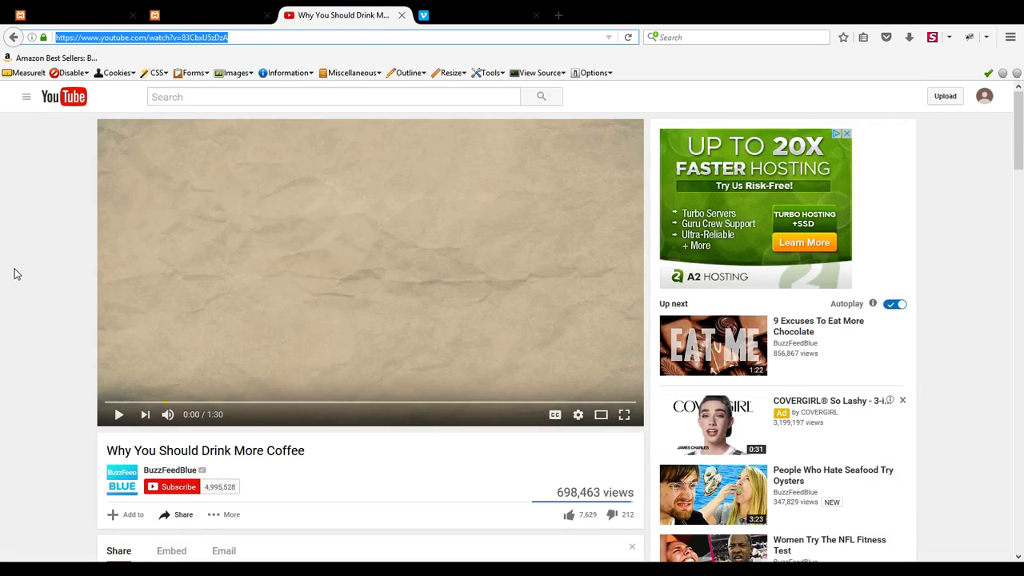
scroll(14, 275, "down", 5)
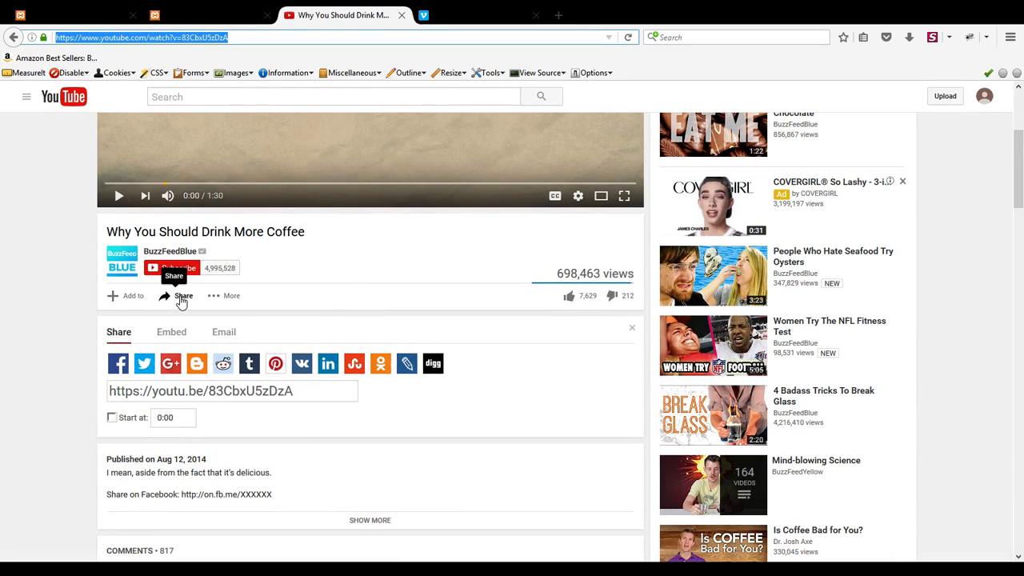
left_click(180, 339)
scroll(52, 370, "down", 1)
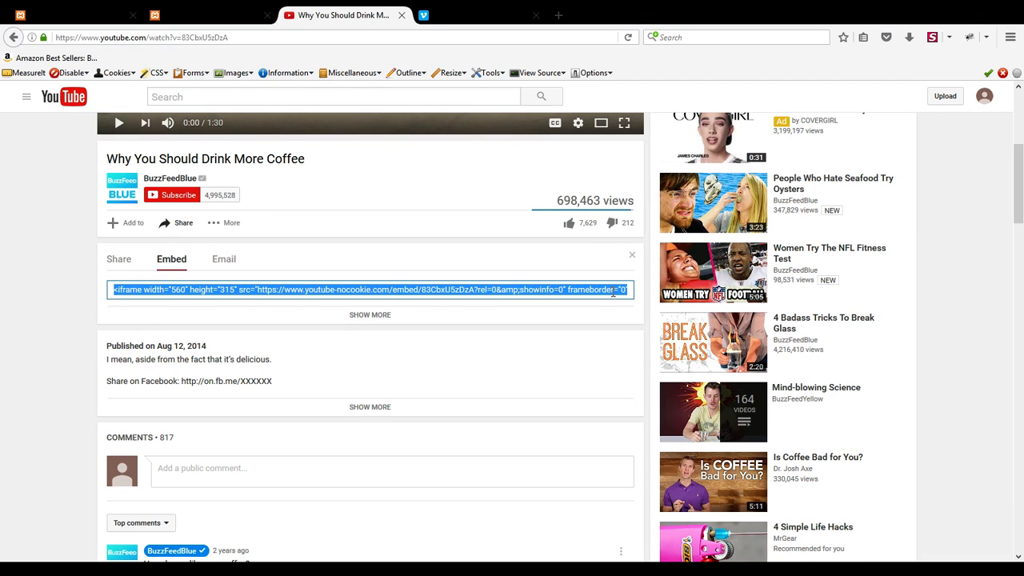
left_click(358, 322)
scroll(17, 341, "down", 2)
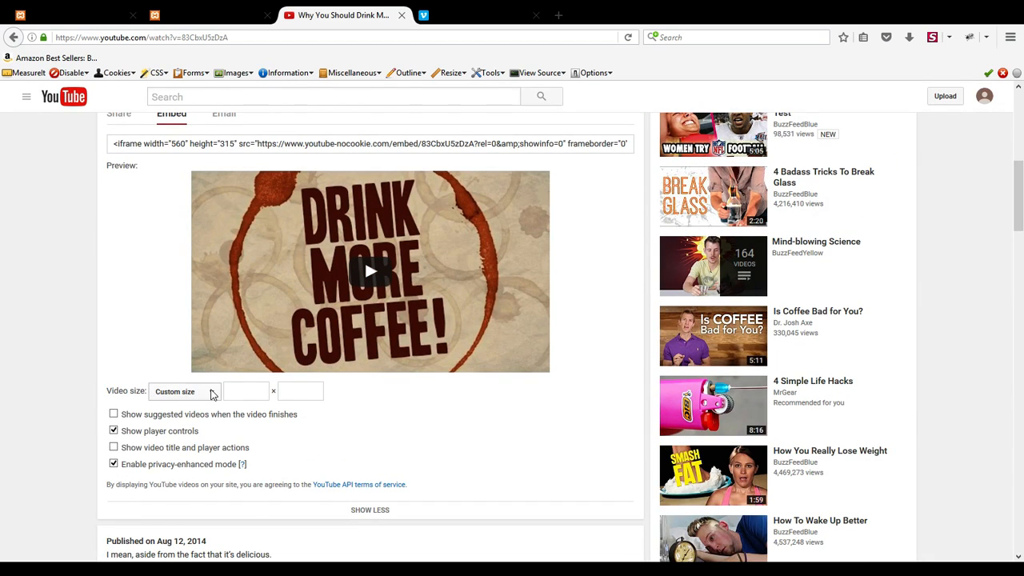
Measure the content width across the title and first video on the published post with MeasureIt
left_click(201, 13)
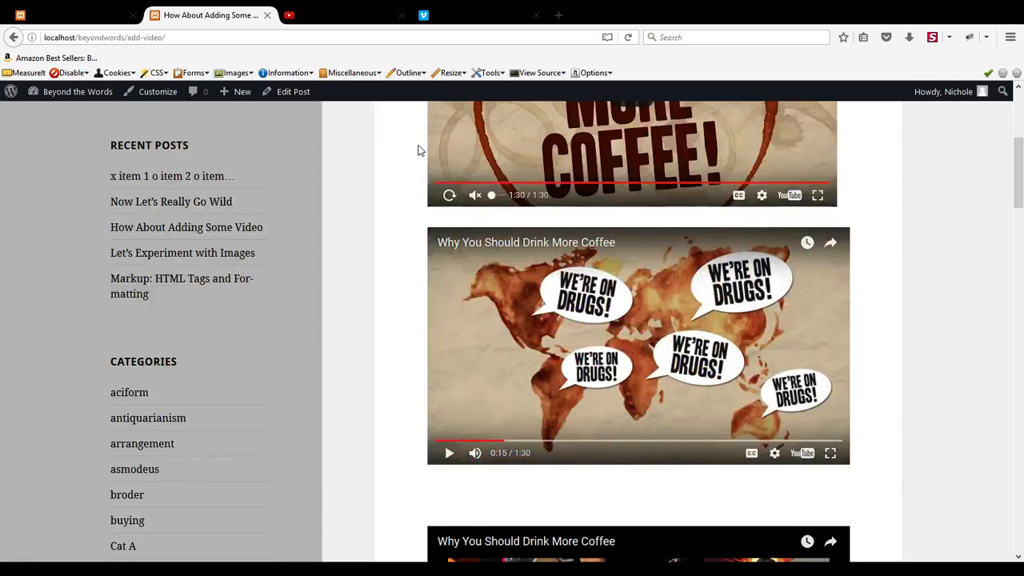
scroll(422, 176, "up", 5)
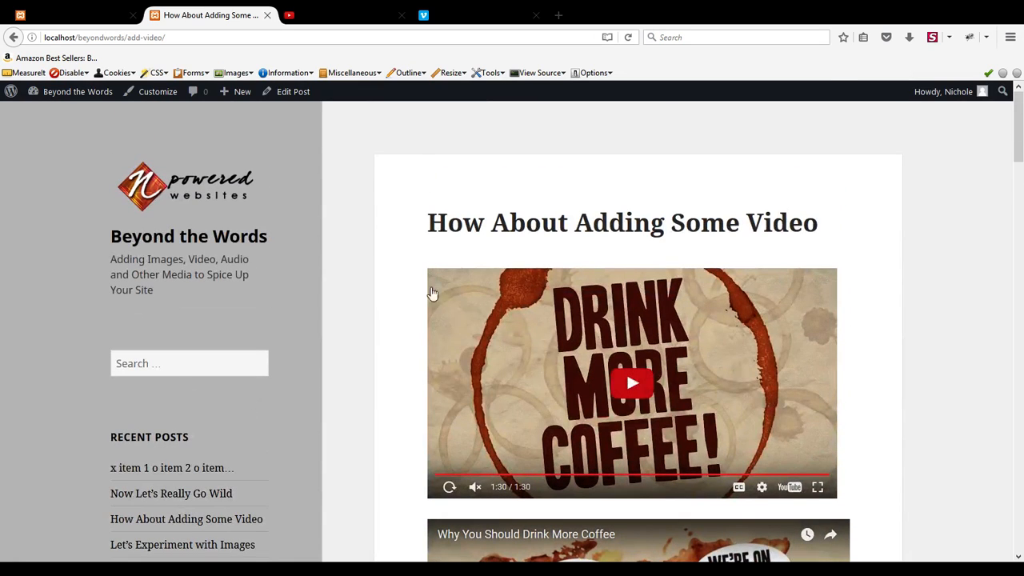
left_click(26, 73)
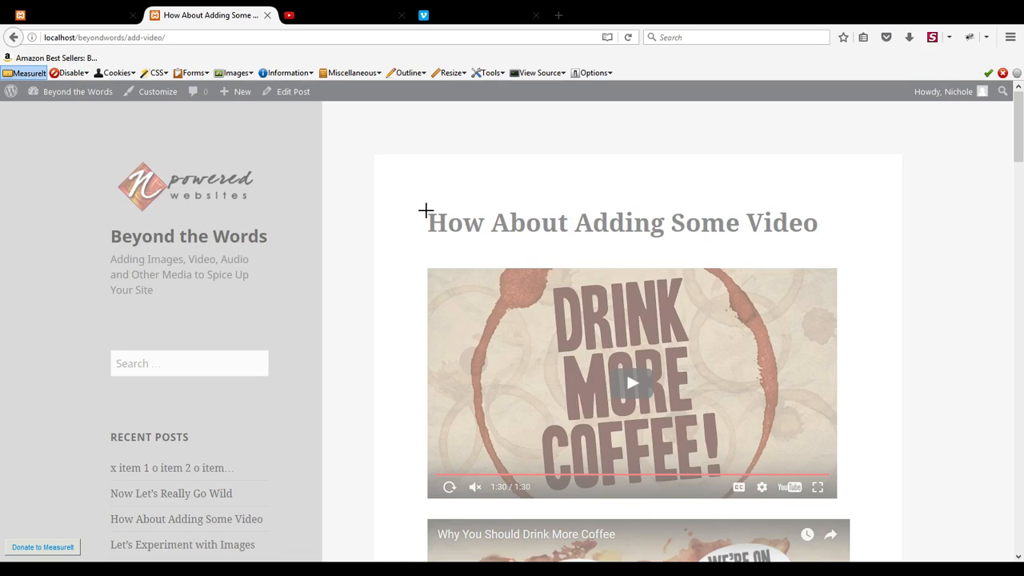
left_click_drag(428, 215, 838, 501)
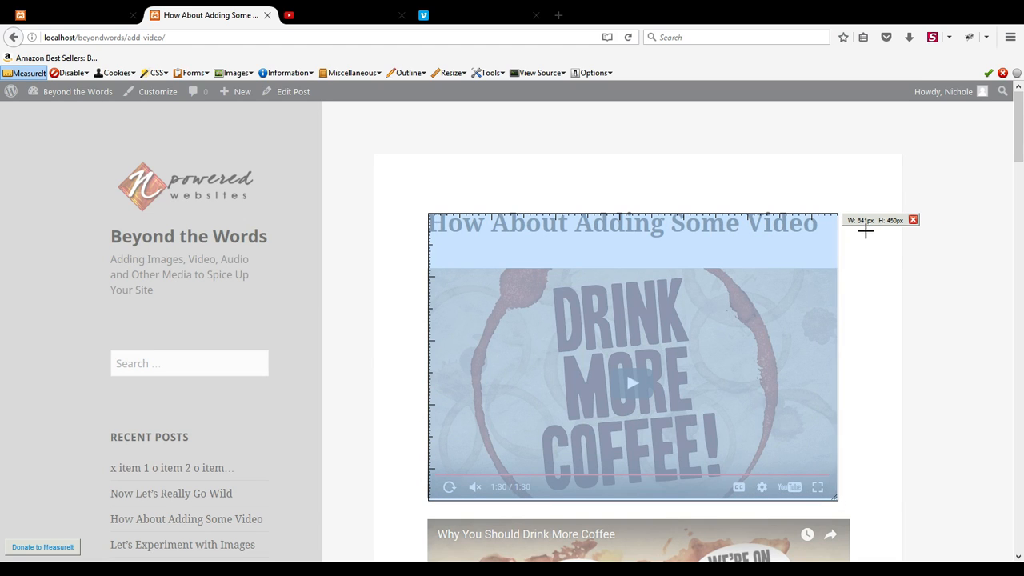
left_click(24, 73)
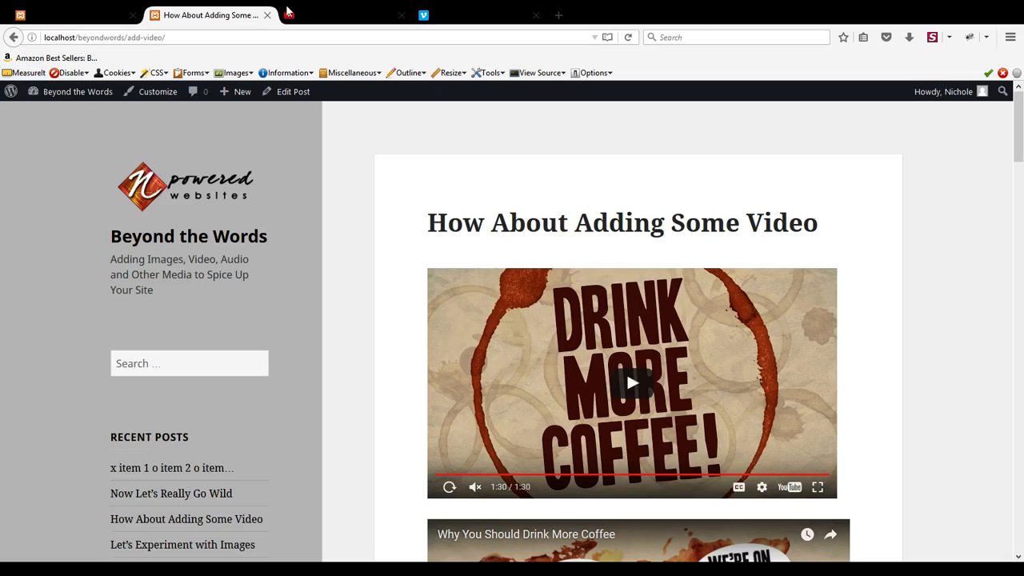
Set the YouTube embed's custom video width to 640
left_click(344, 15)
left_click(239, 390)
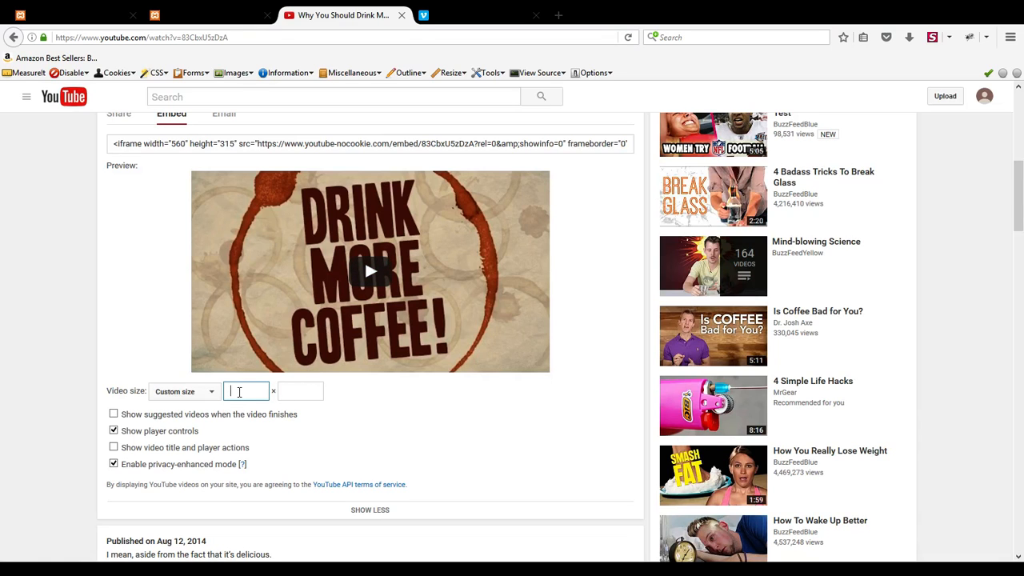
type("640")
left_click(292, 390)
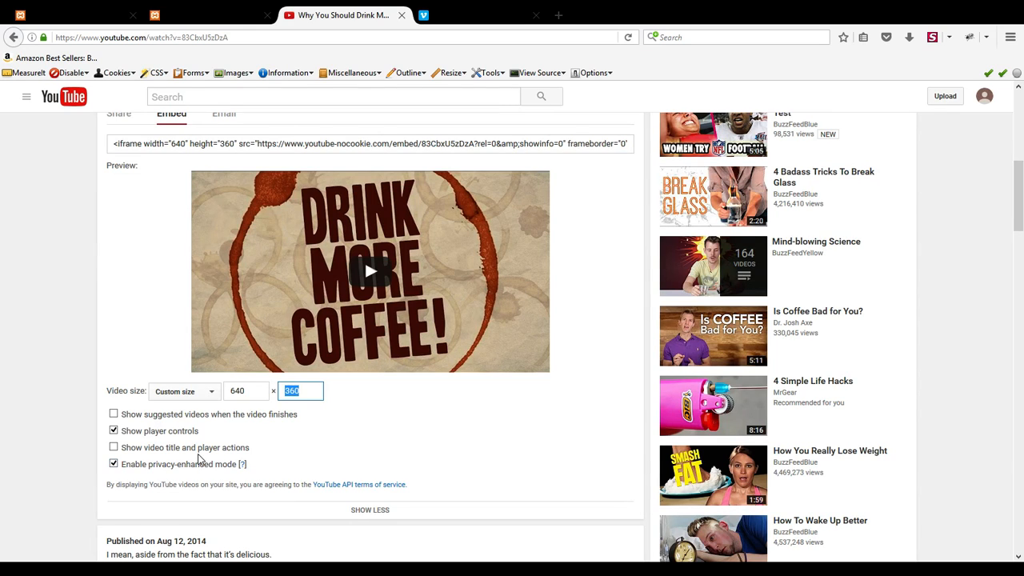
Select and copy the complete iframe embed code of the YouTube video
left_click(463, 145)
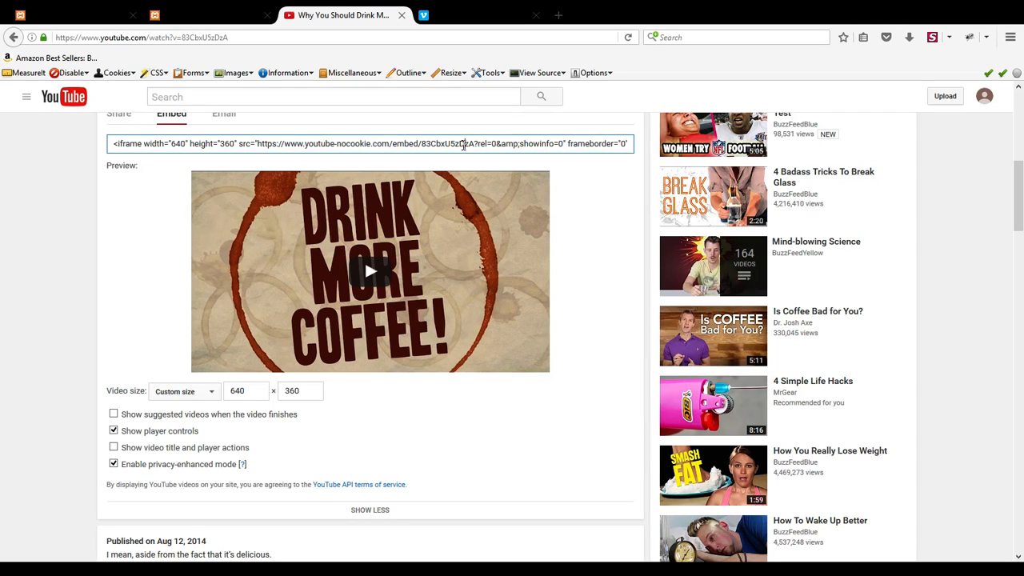
left_click(360, 143)
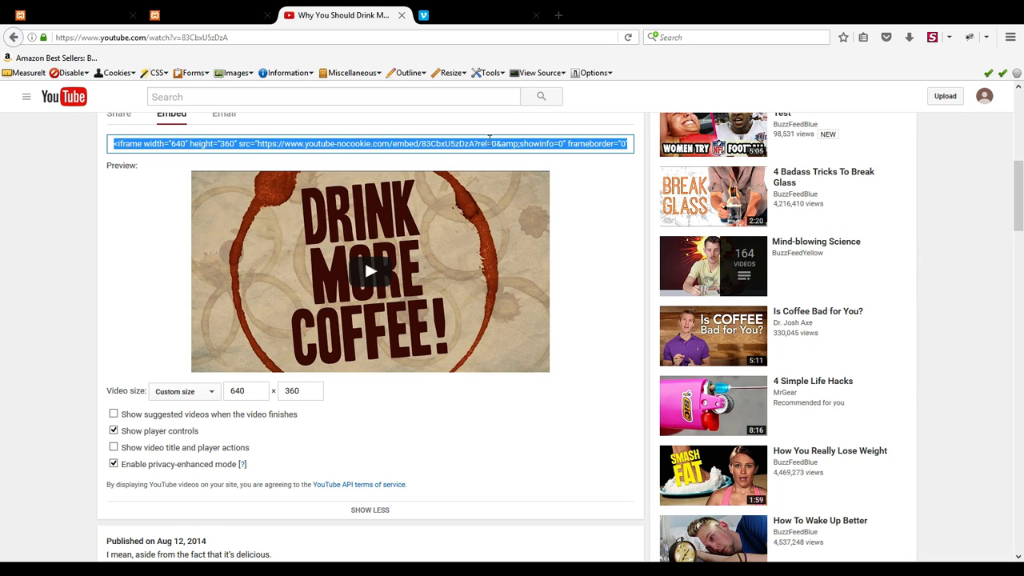
left_click(624, 141)
left_click_drag(603, 143, 646, 137)
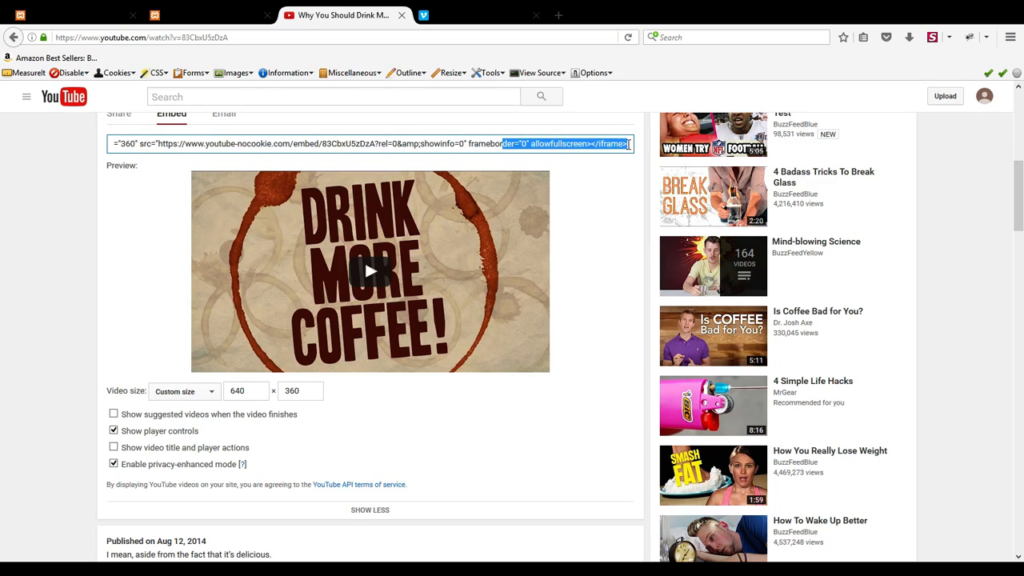
left_click(629, 144)
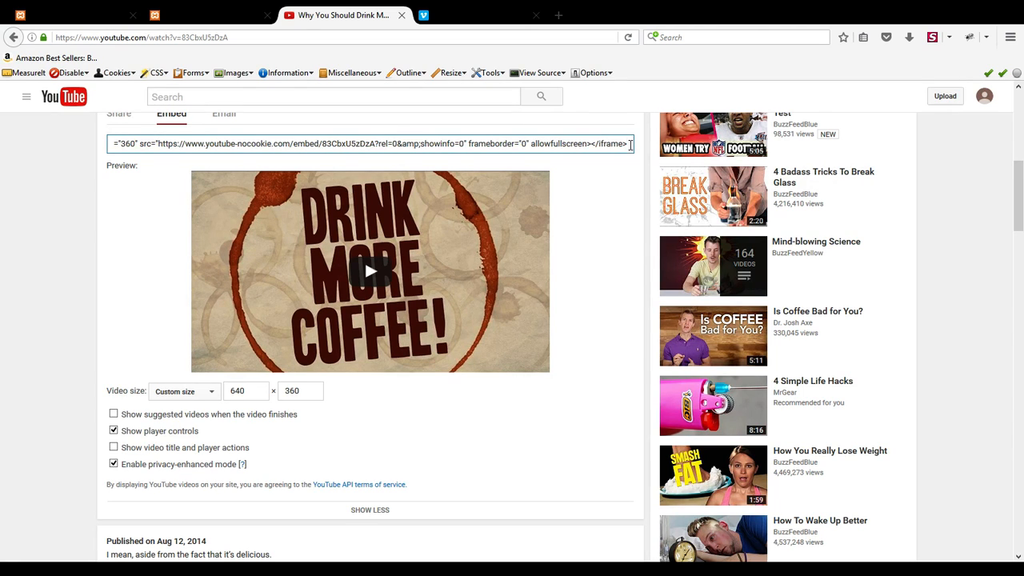
key("ctrl+a")
key("ctrl+c")
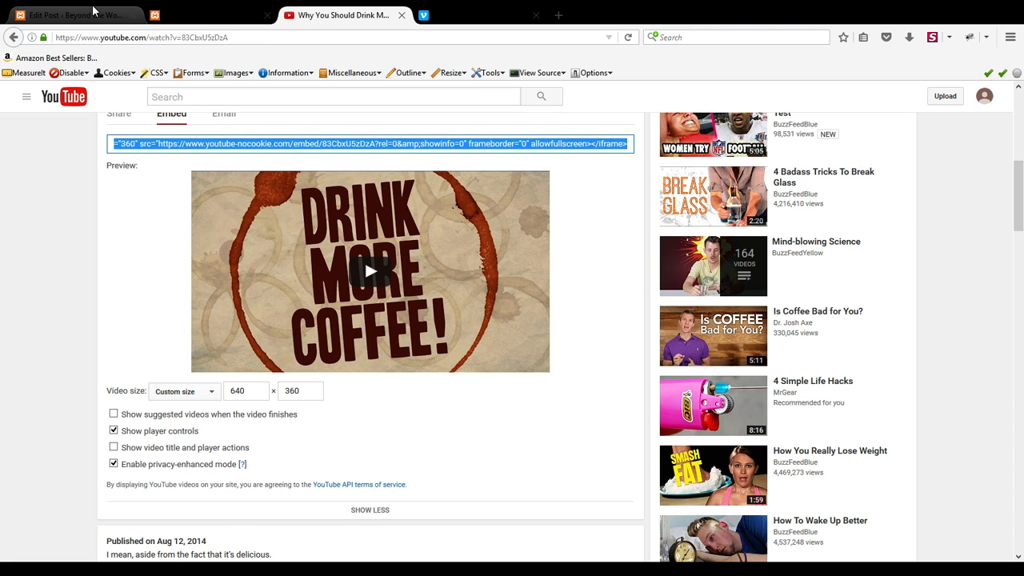
In the post's text editor, paste the iframe code as a new paragraph below the YouTube address and check it in the visual editor
key("ctrl+1")
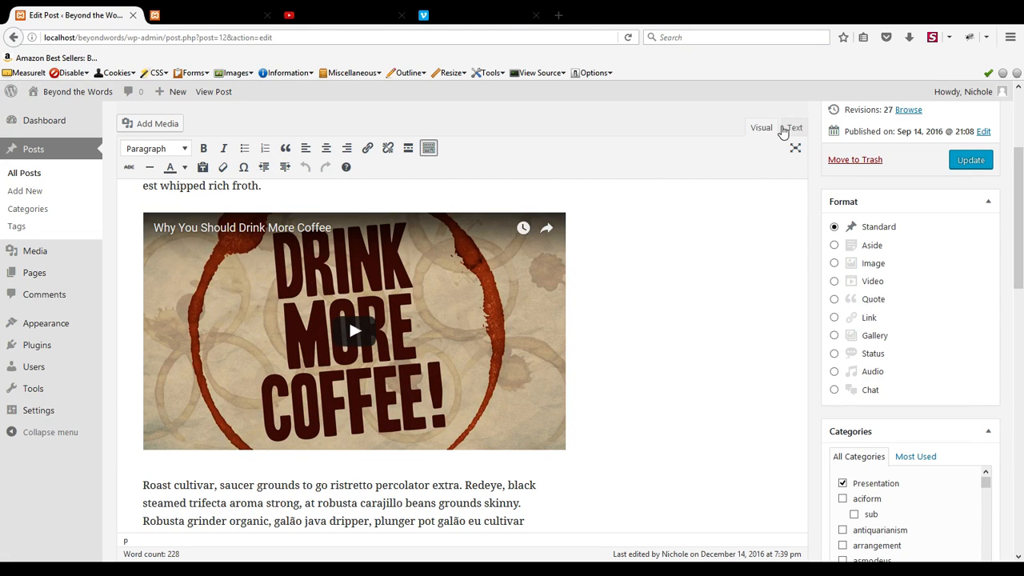
left_click(794, 129)
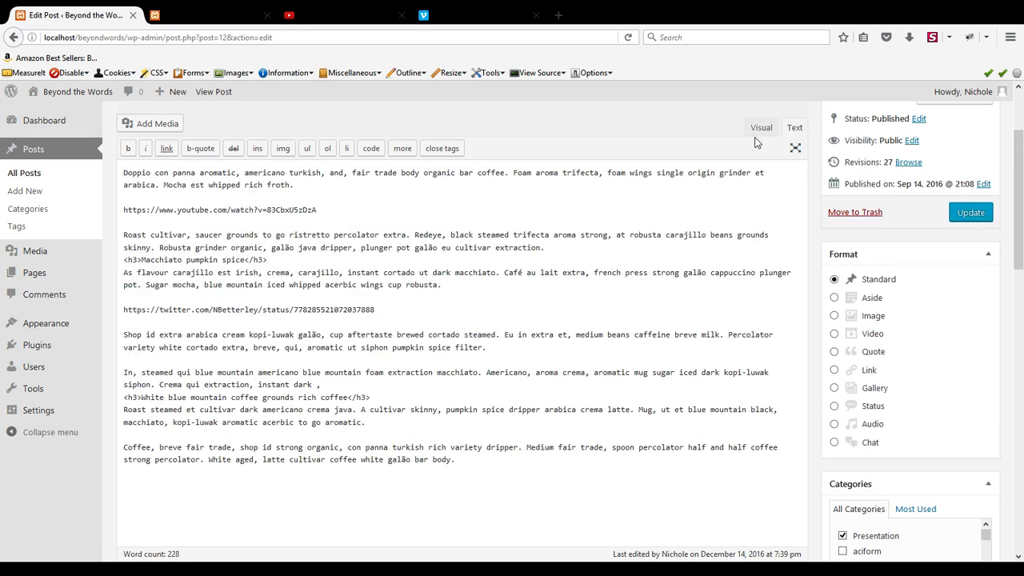
left_click(356, 208)
key("Return")
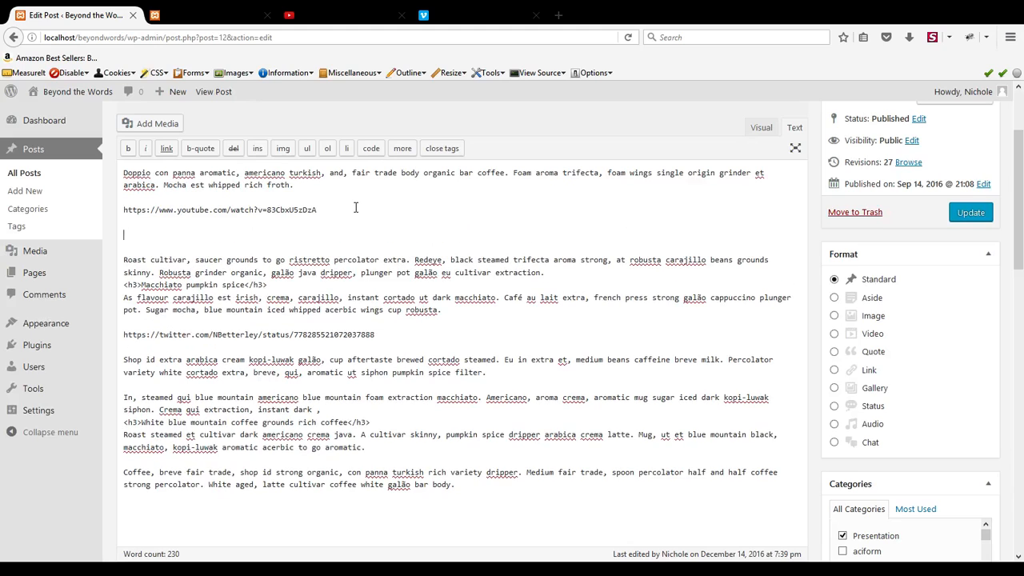
key("ctrl+v")
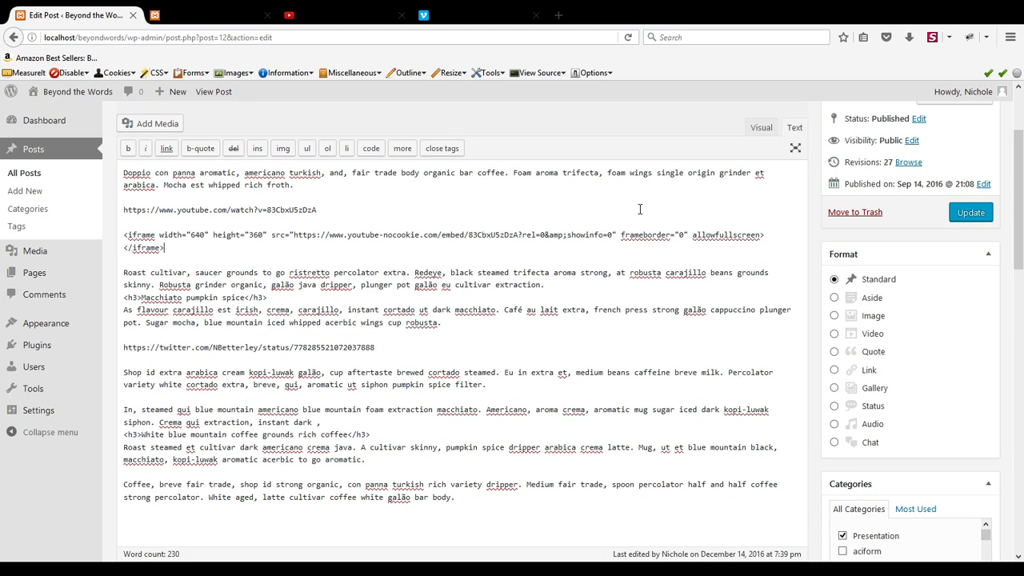
left_click(761, 127)
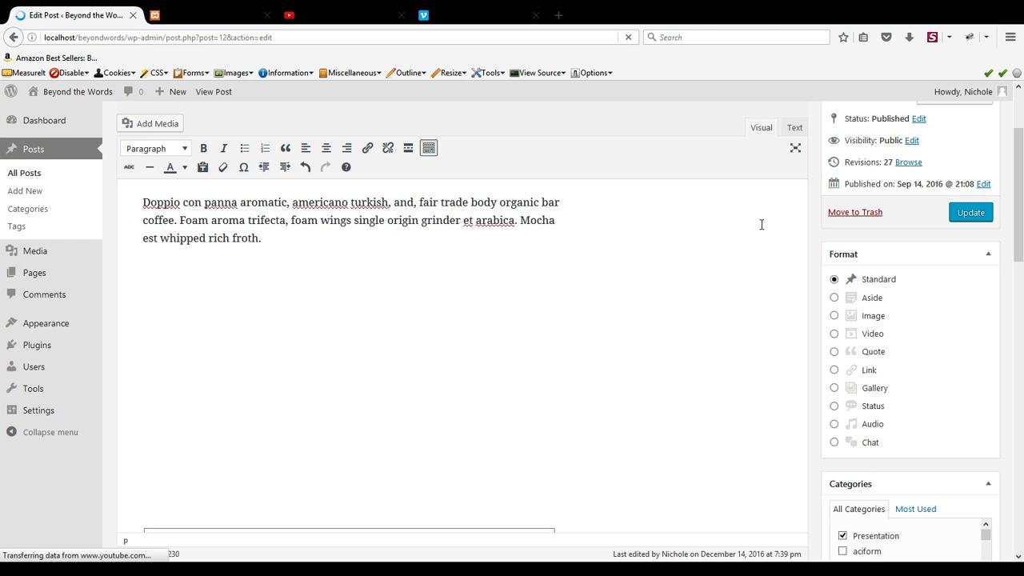
scroll(747, 260, "down", 3)
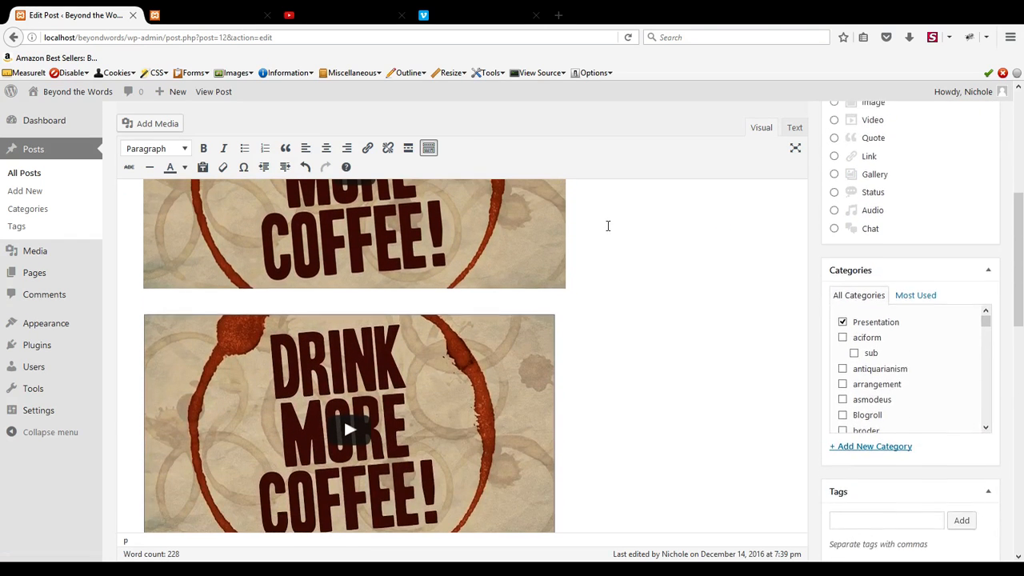
Compare the two YouTube embeds in the visual editor, and play and pause the lower iframe video as a test
scroll(494, 430, "up", 3)
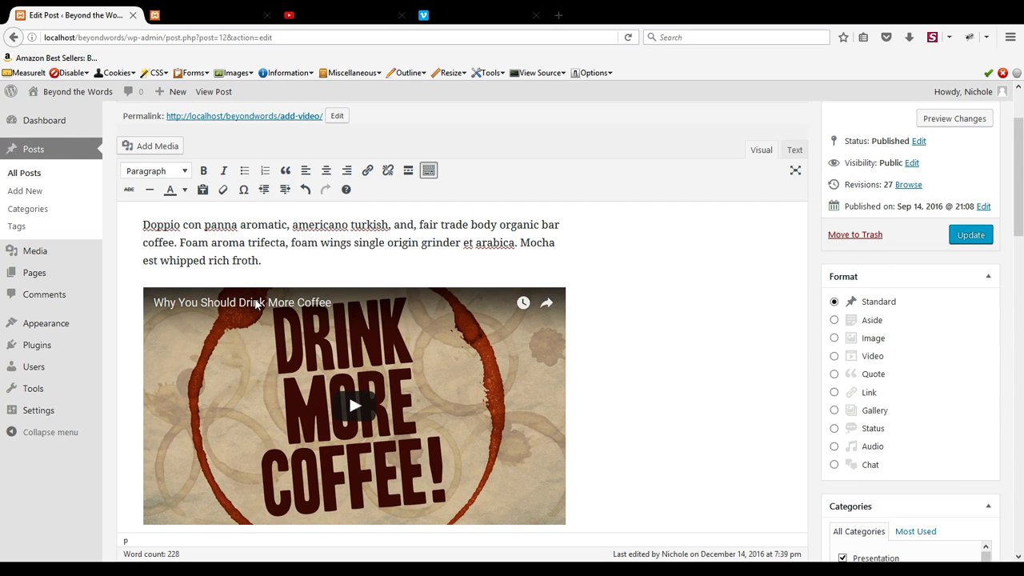
scroll(711, 344, "down", 5)
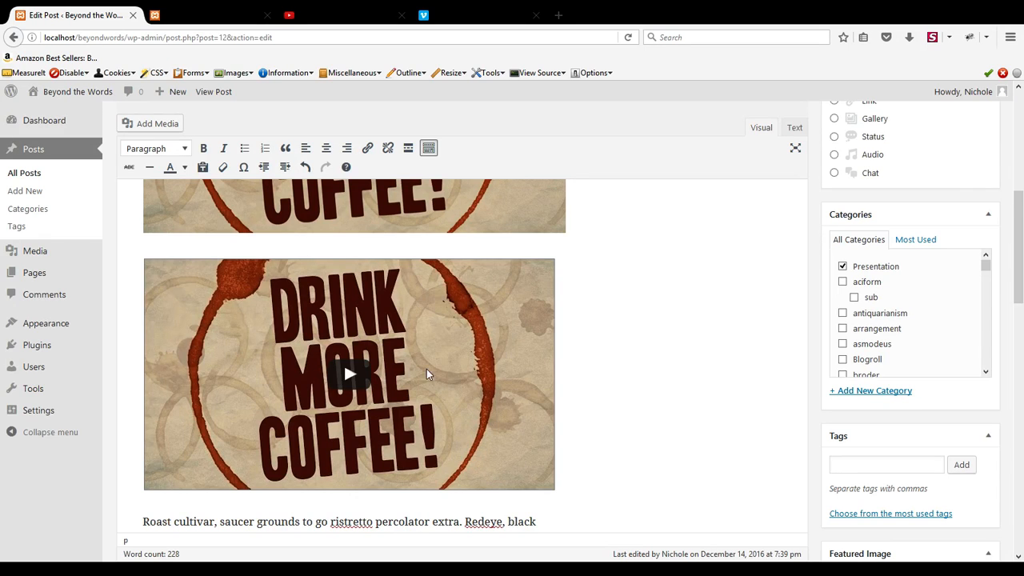
left_click(360, 375)
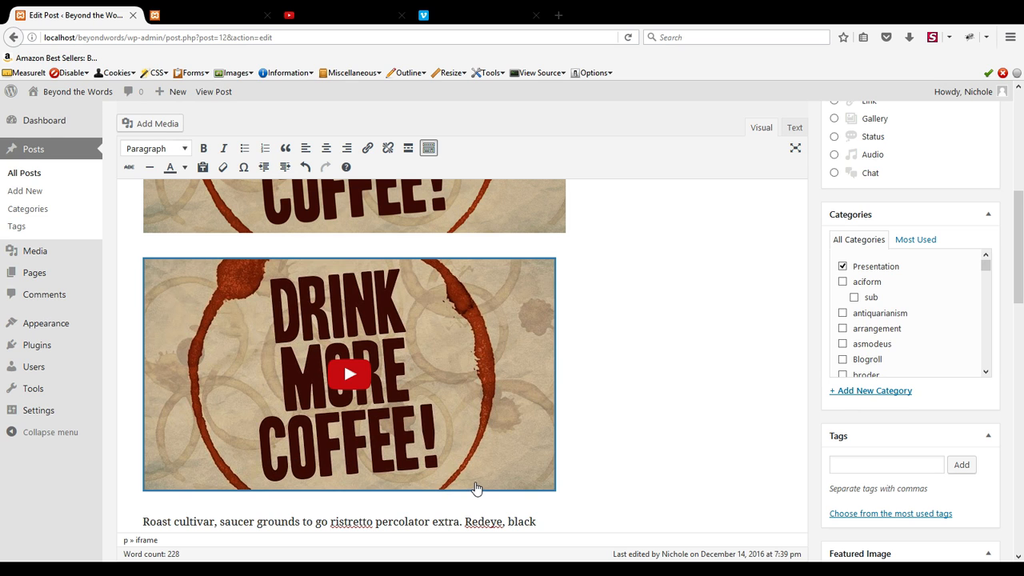
left_click(355, 381)
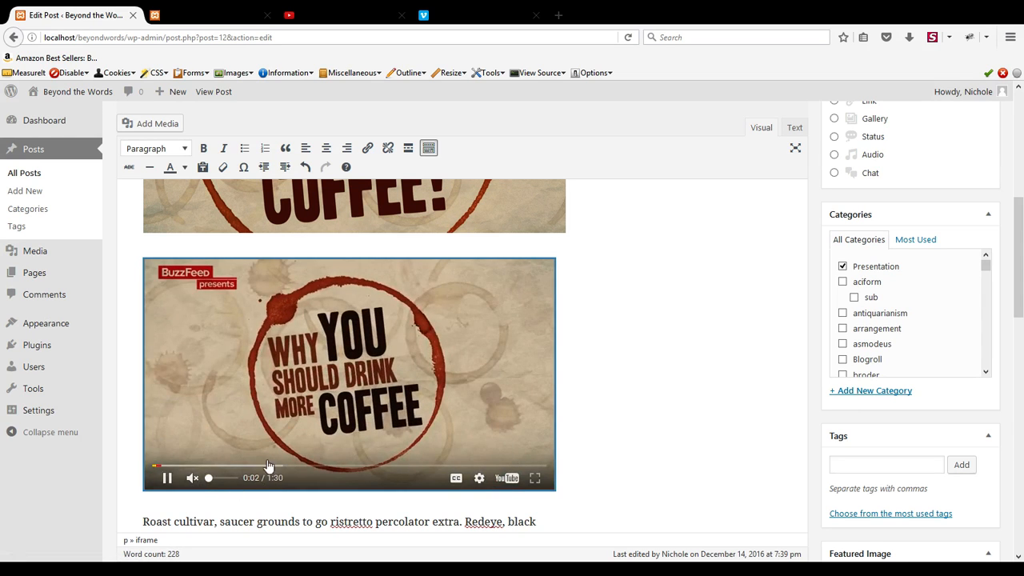
left_click(166, 480)
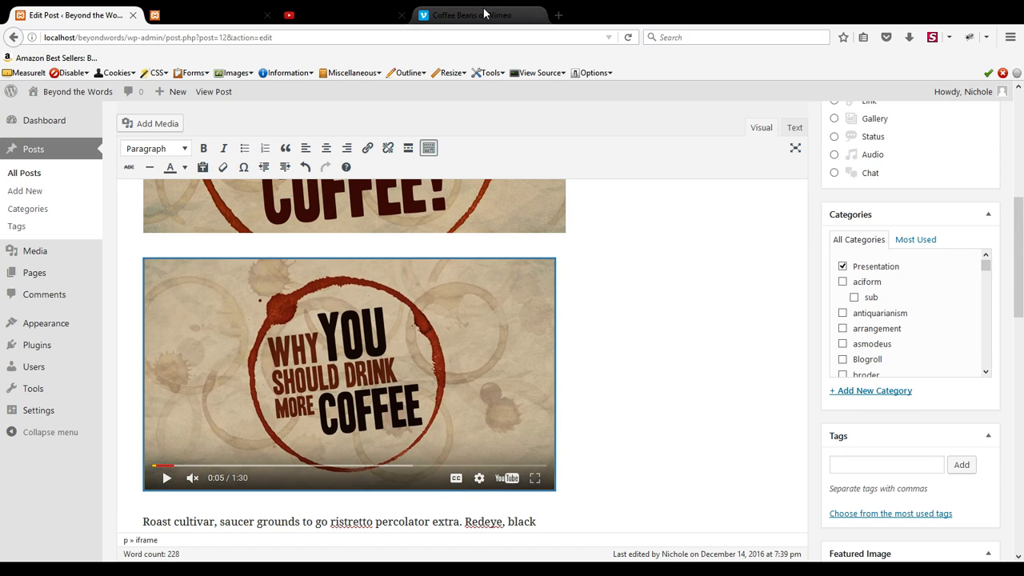
Switch to the Coffee Beans video page on Vimeo, open its sharing dialog and show the embed options
left_click(467, 14)
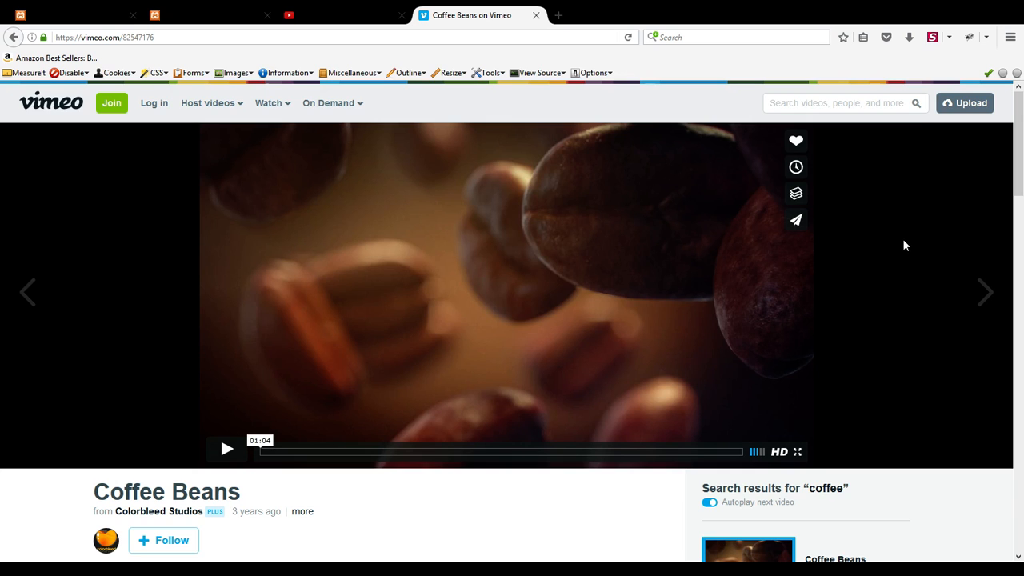
scroll(903, 239, "down", 3)
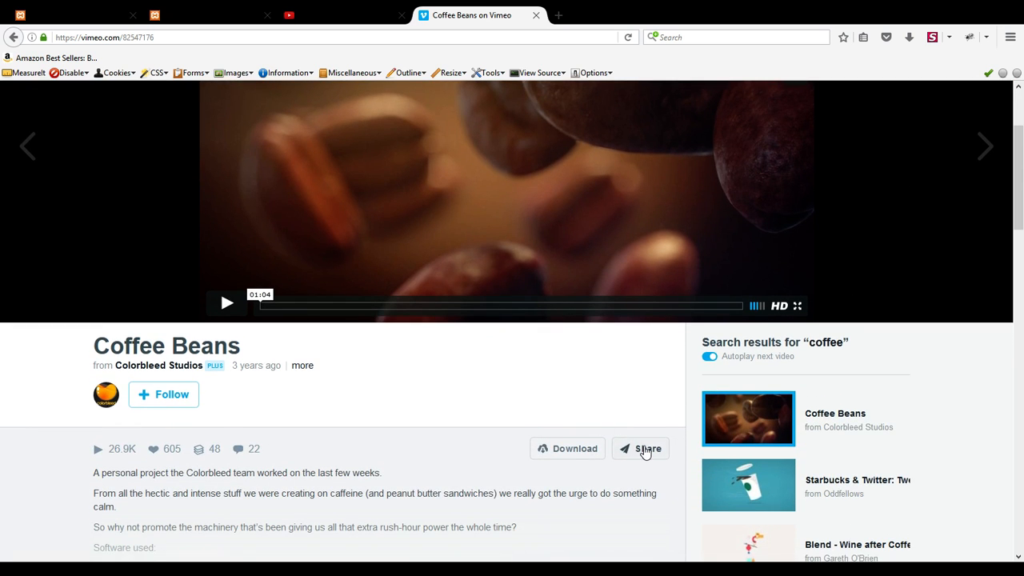
left_click(646, 448)
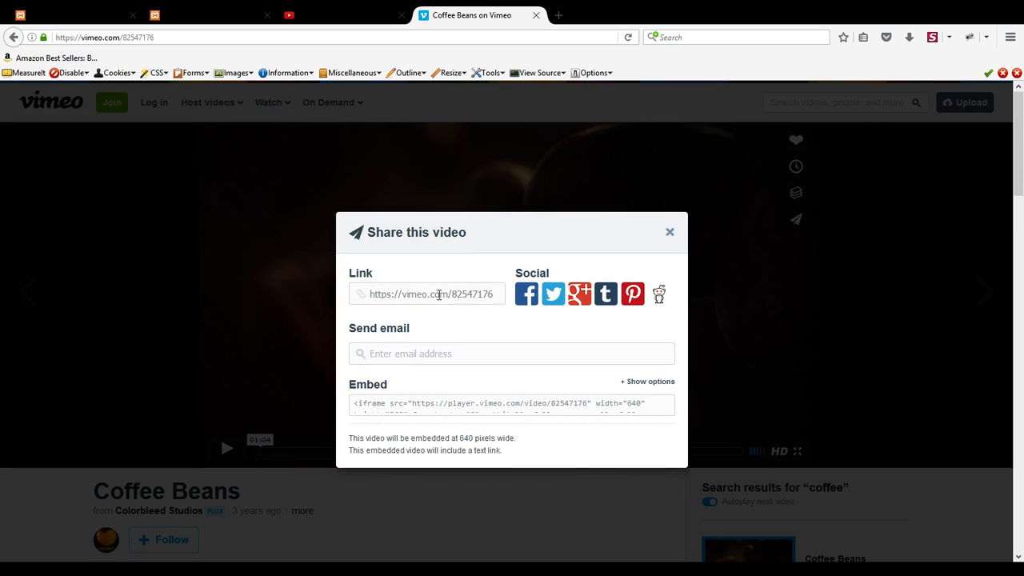
left_click(438, 294)
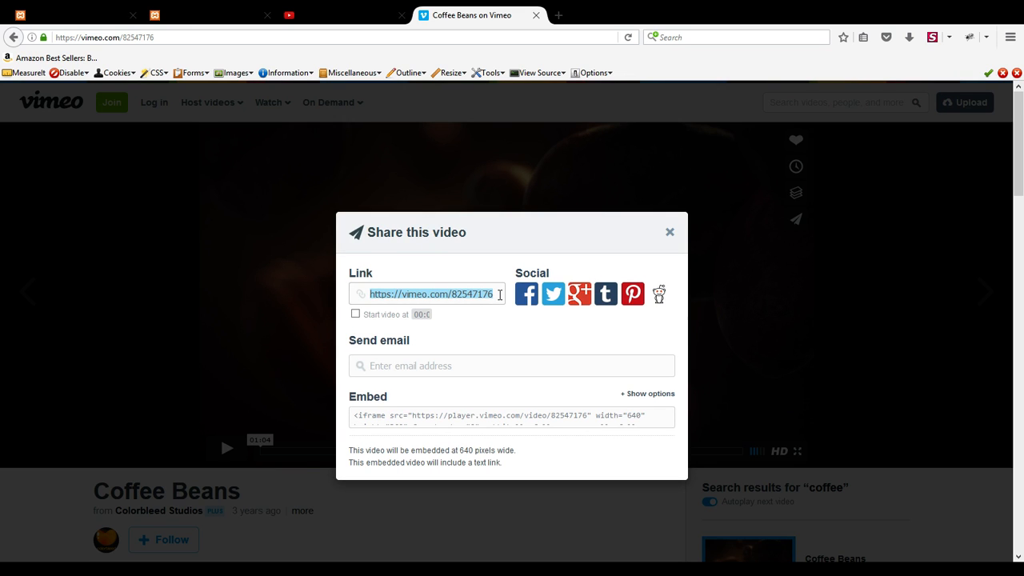
scroll(499, 294, "down", 2)
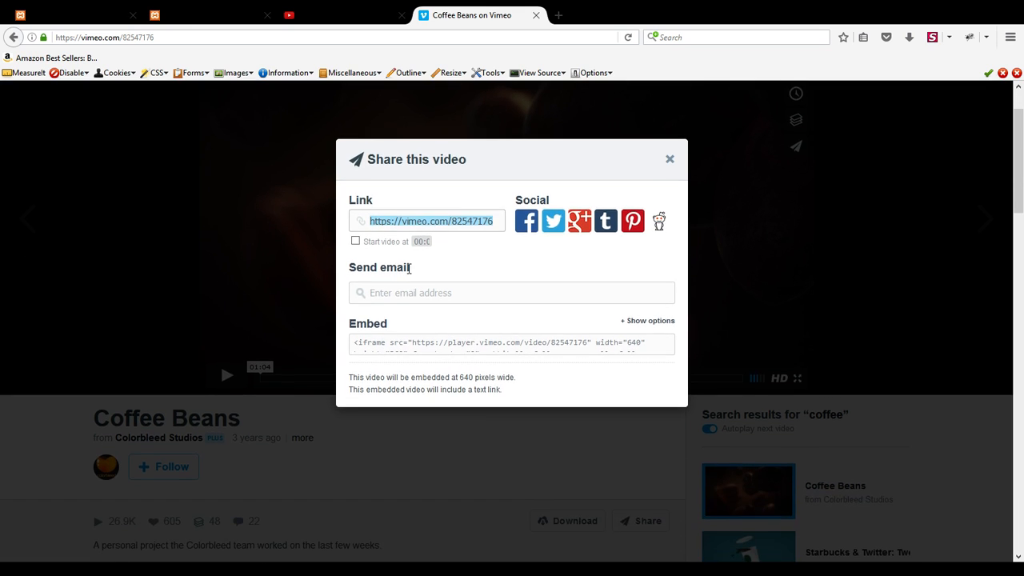
left_click(466, 345)
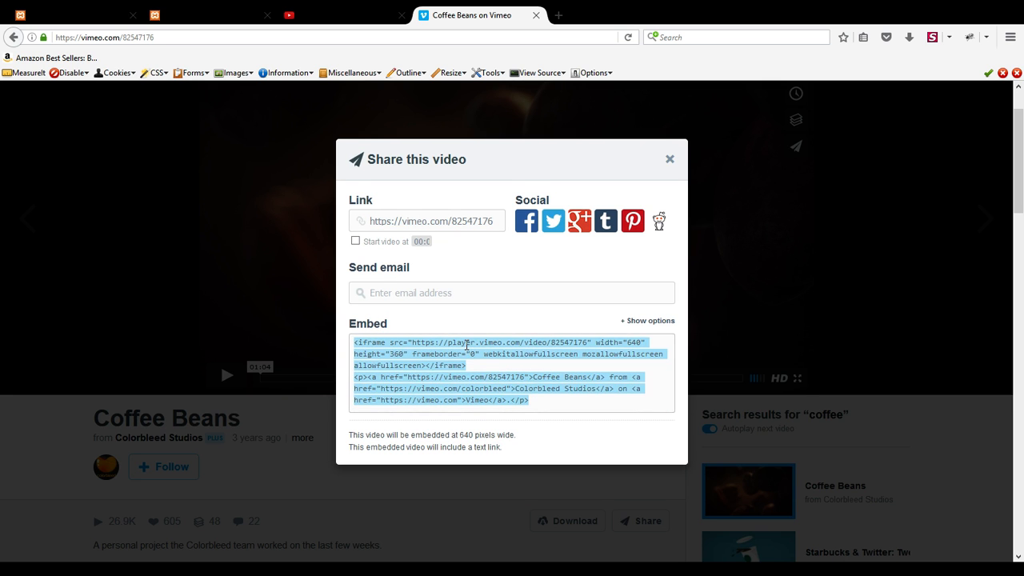
left_click(669, 342)
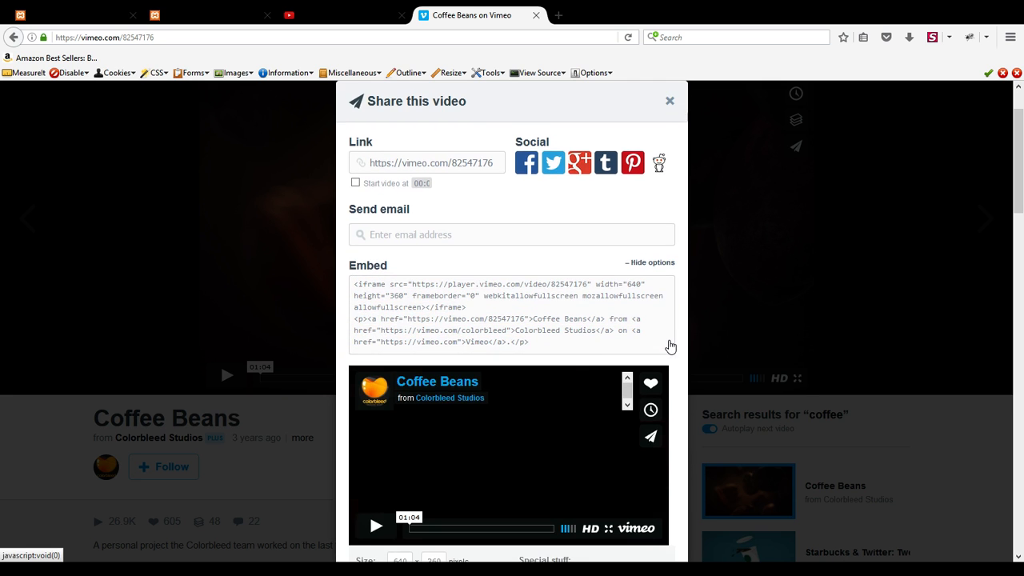
Turn off the portrait, title and byline intro options and the text link underneath the Vimeo embed
scroll(478, 347, "down", 5)
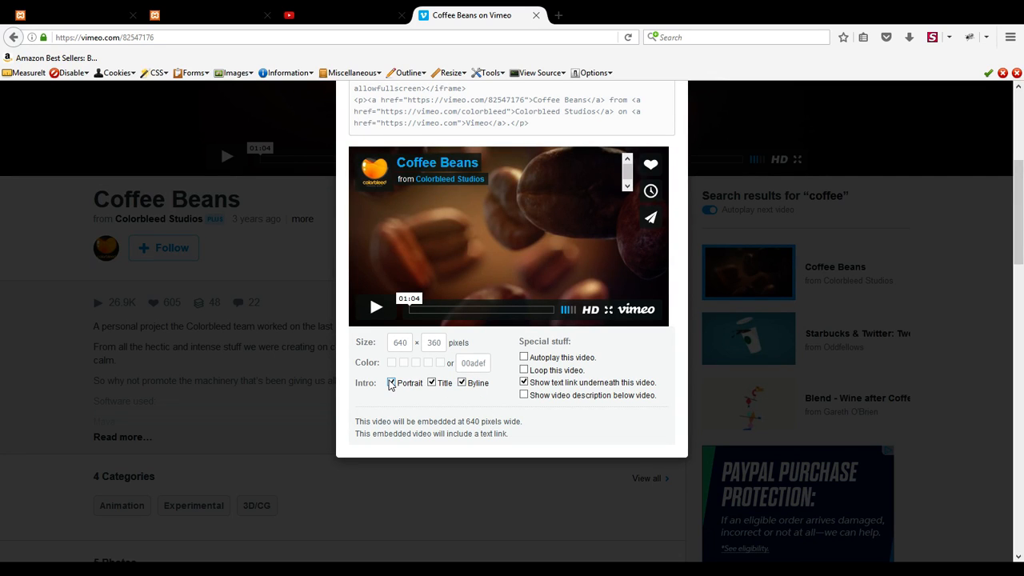
left_click(391, 383)
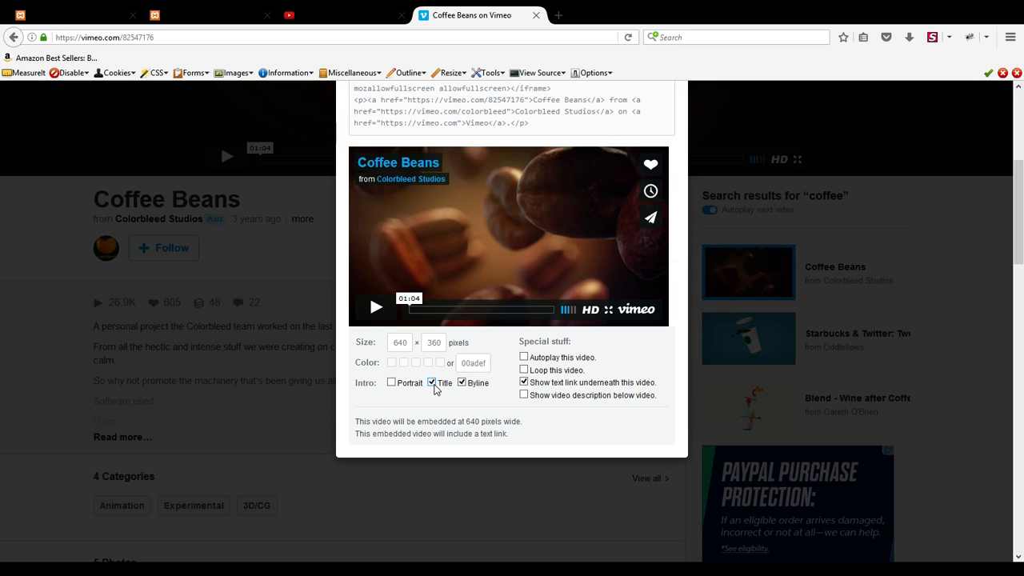
left_click(432, 382)
left_click(464, 384)
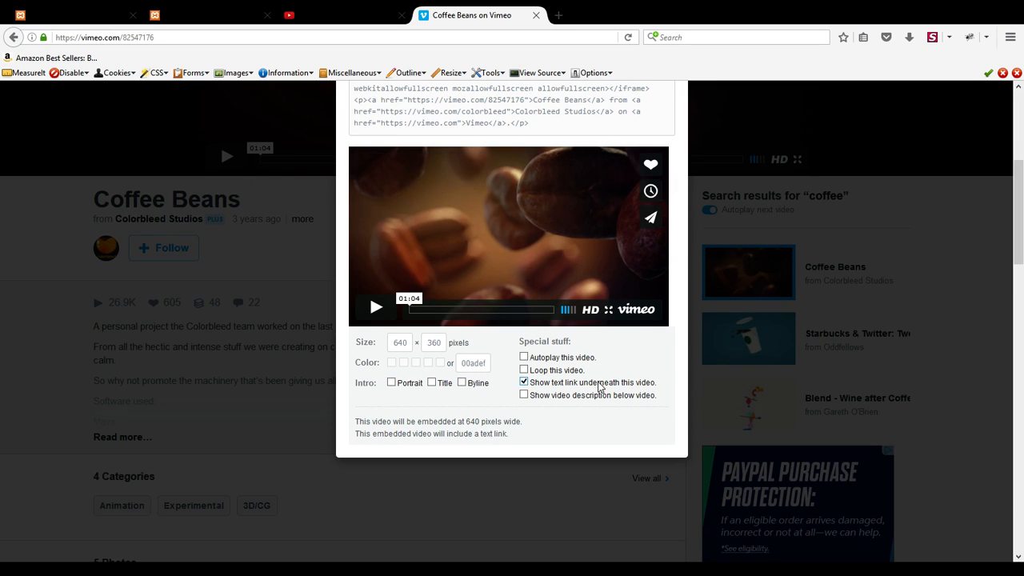
left_click(599, 385)
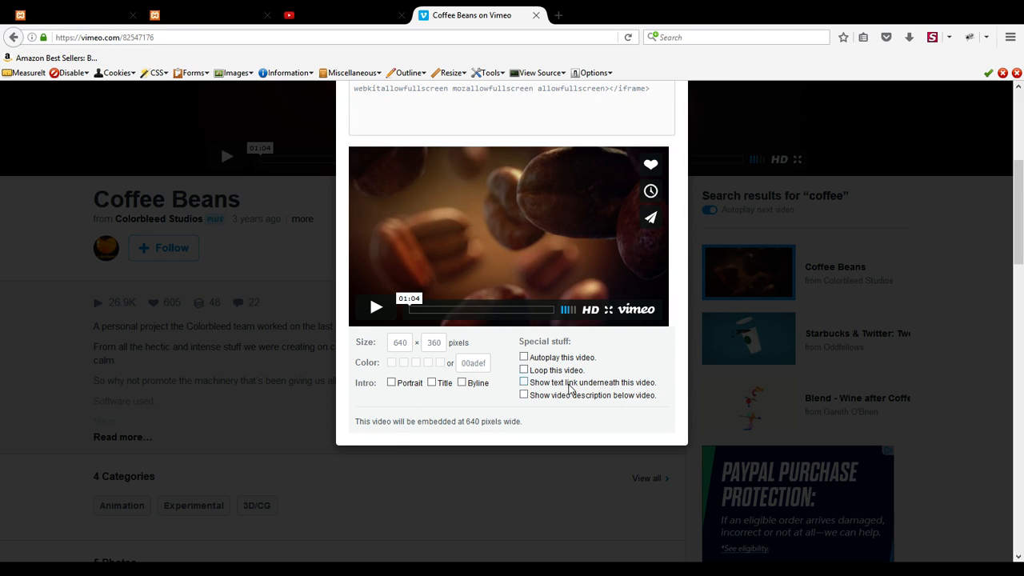
Select and copy the complete customised iframe embed code of the Vimeo video
scroll(498, 133, "up", 3)
left_click(658, 230)
key("ctrl+c")
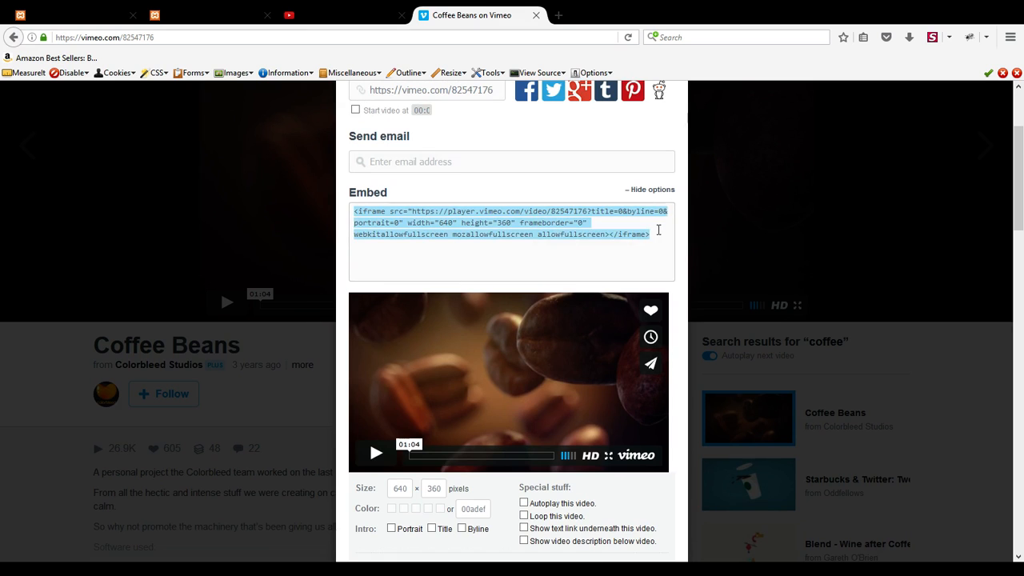
scroll(658, 231, "up", 2)
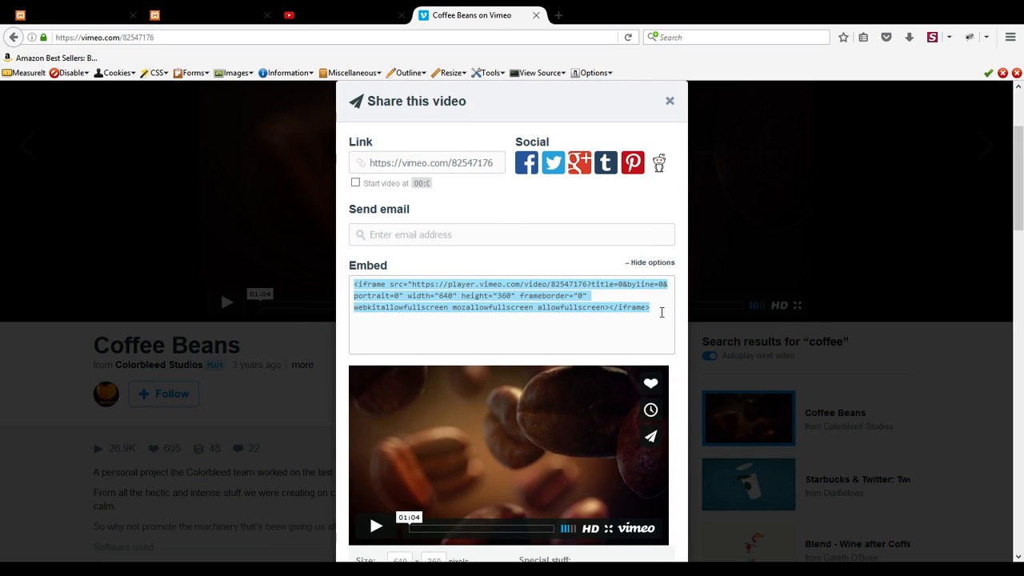
In the WordPress post's text editor, paste the Vimeo iframe code as a new paragraph below the YouTube iframe and check it in the visual editor
left_click(72, 14)
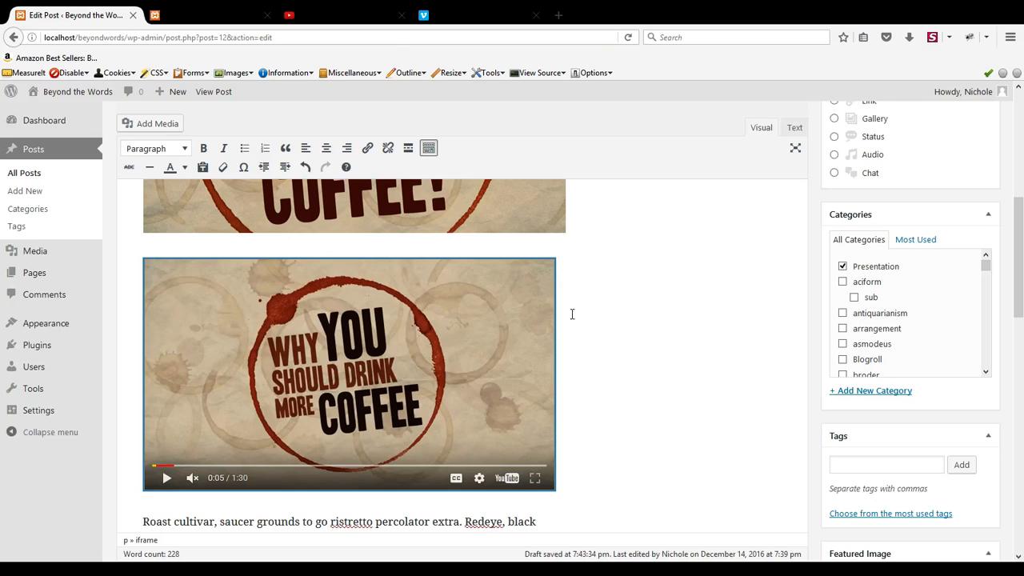
left_click(794, 127)
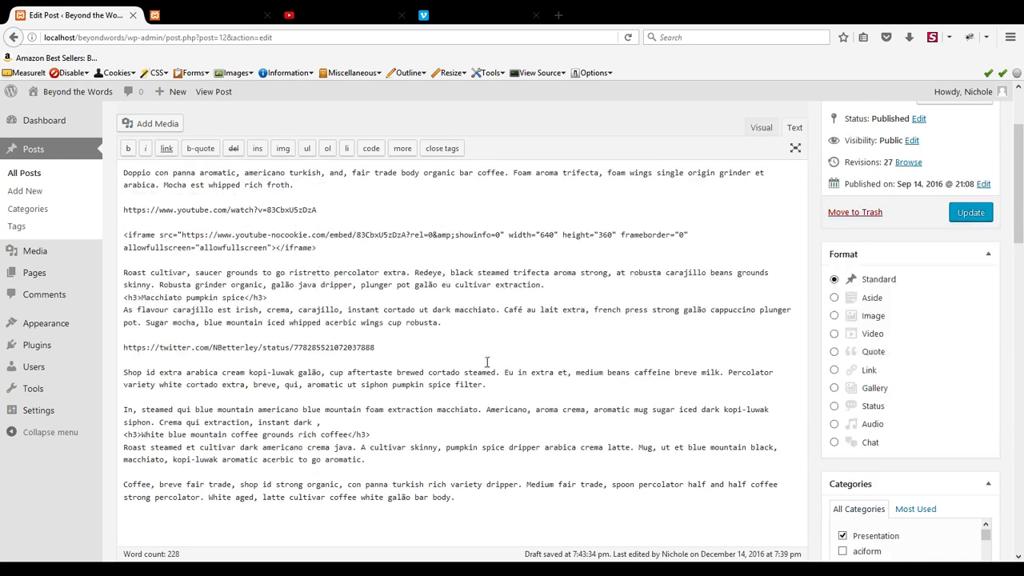
left_click(336, 252)
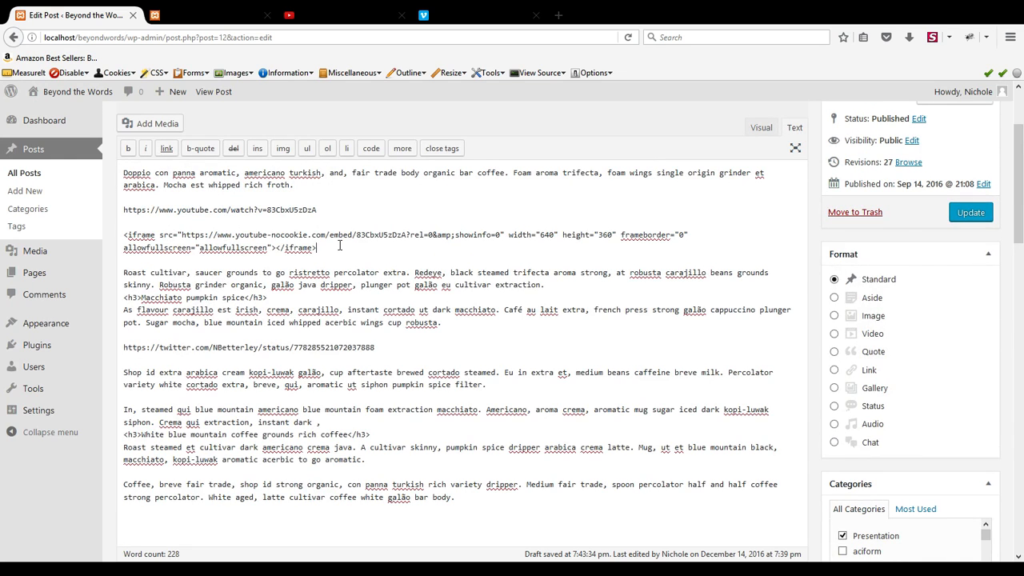
key("Return")
key("Return")
key("ctrl+v")
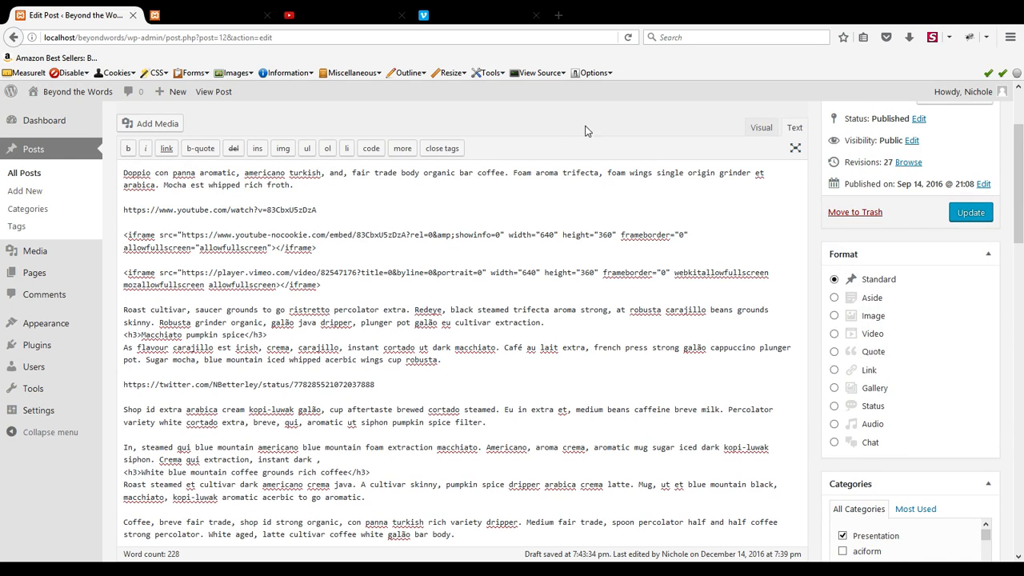
left_click(764, 127)
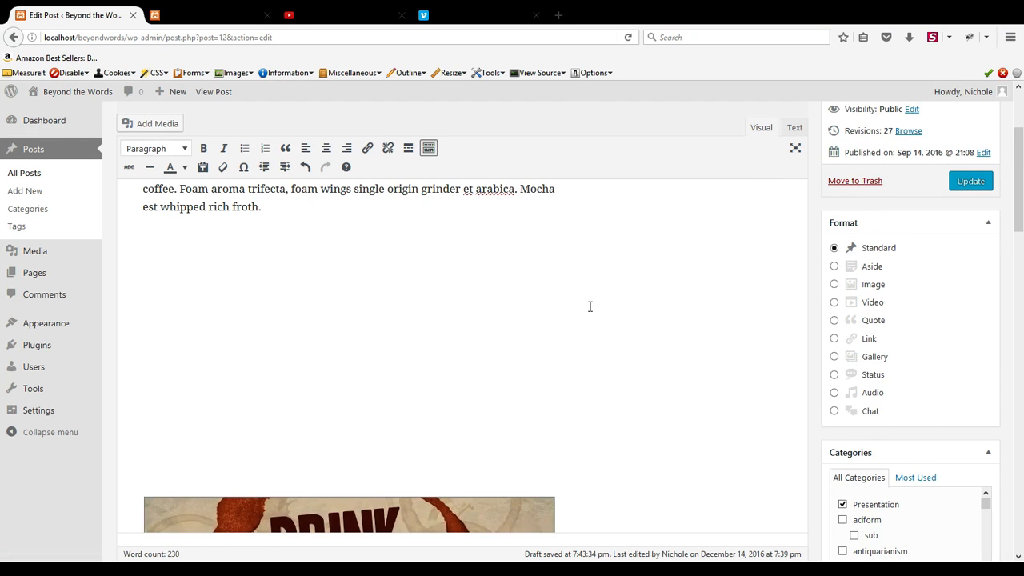
scroll(589, 307, "down", 4)
scroll(590, 308, "down", 5)
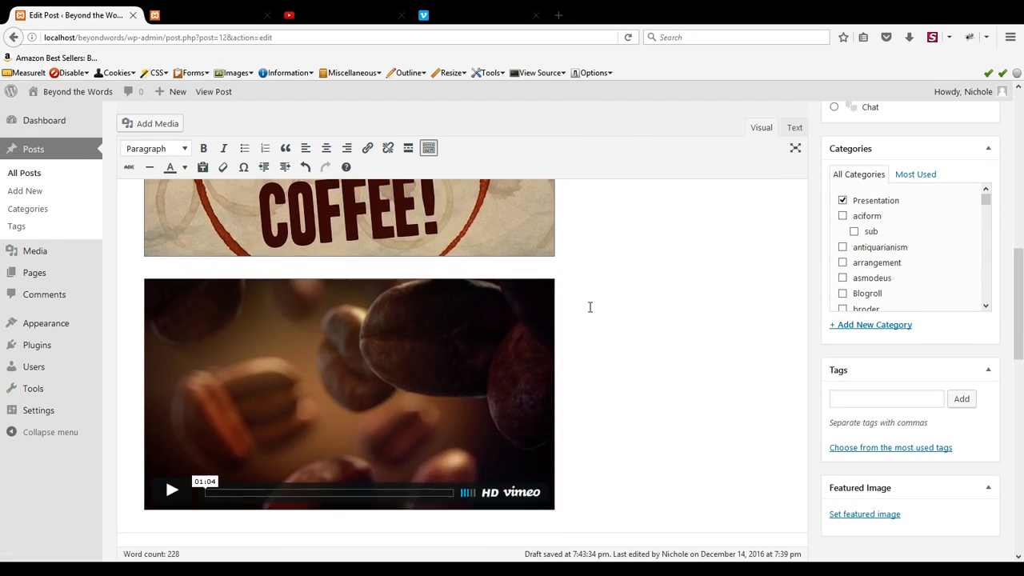
scroll(536, 372, "up", 1)
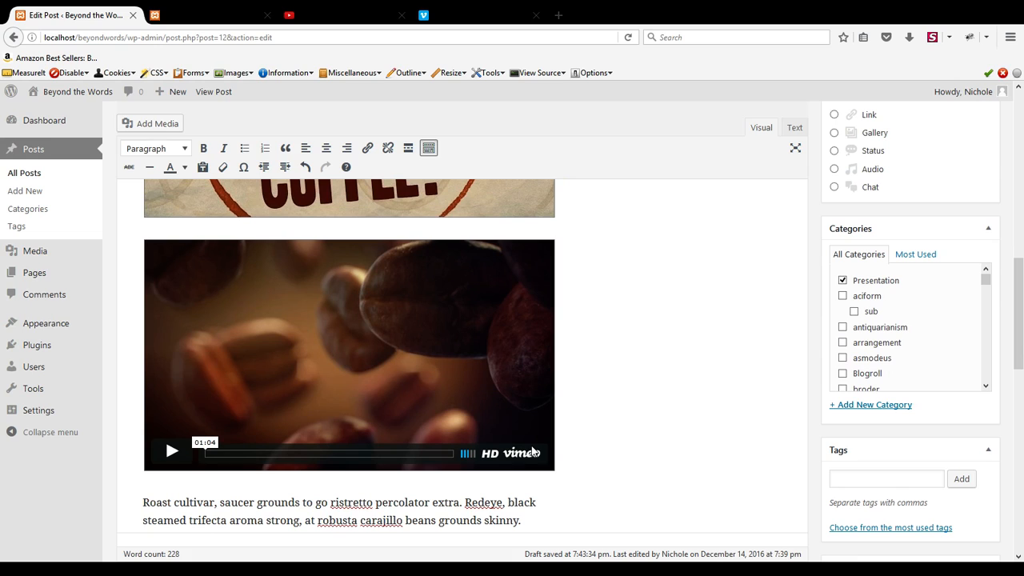